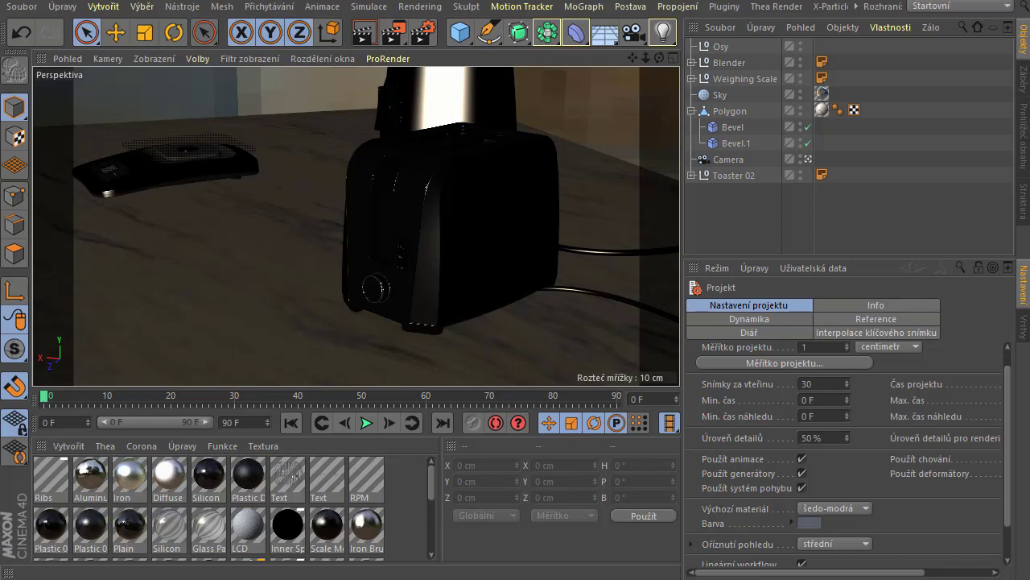
Step: Add a new light and set its colour value to 96%, near white
{"action": "left_click", "coordinate": [159, 60]}
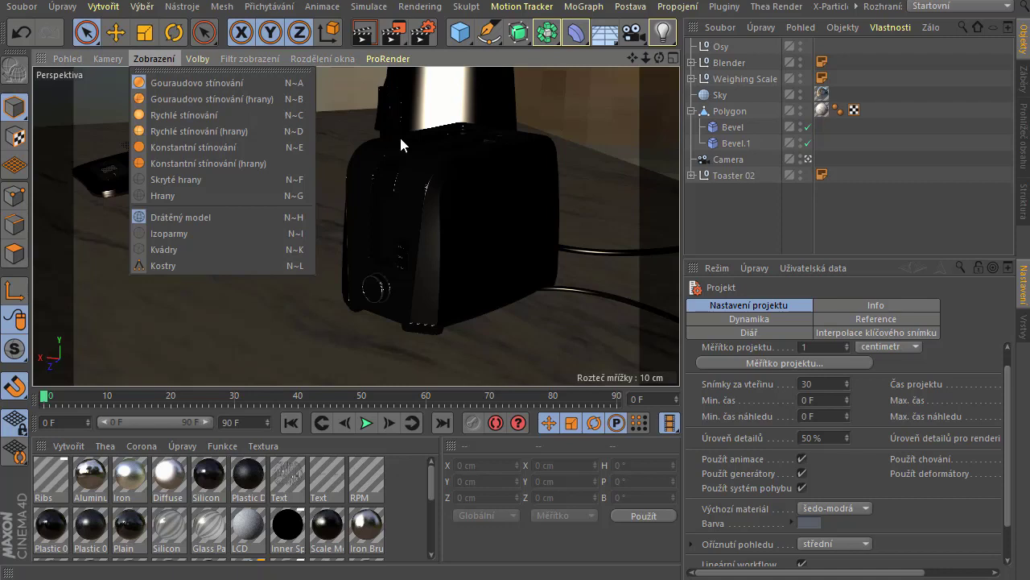
{"action": "mouse_move", "coordinate": [385, 29]}
{"action": "left_mouse_down"}
{"action": "mouse_move", "coordinate": [672, 38]}
{"action": "mouse_move", "coordinate": [708, 51]}
{"action": "left_mouse_up"}
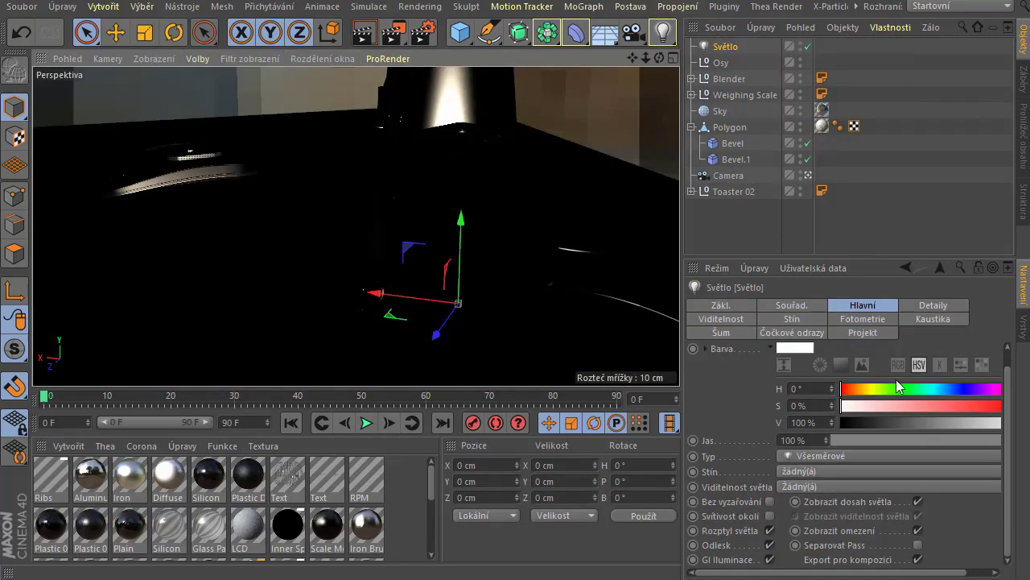
{"action": "left_click_drag", "start_coordinate": [889, 421], "coordinate": [737, 385]}
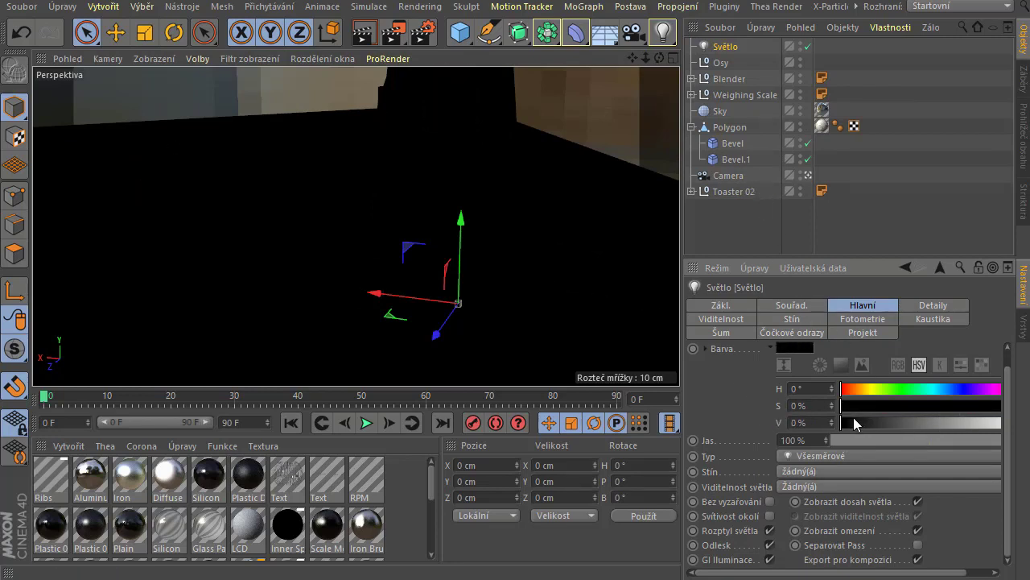
{"action": "left_click_drag", "start_coordinate": [853, 423], "coordinate": [1006, 421]}
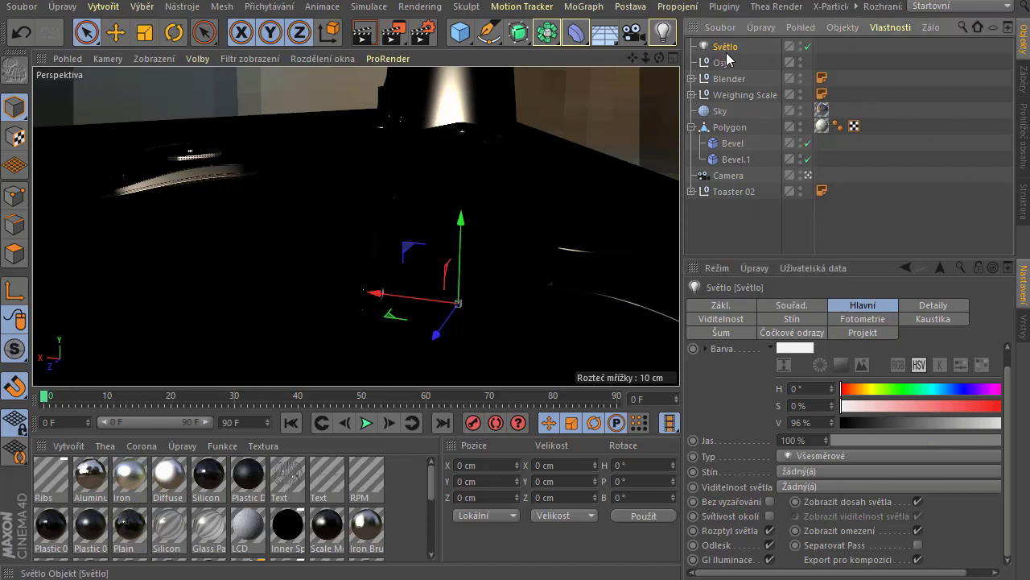
Step: Delete the extra light, enable Enhanced OpenGL in the viewport, and turn depth of field off
{"action": "key", "text": "Delete"}
{"action": "left_click", "coordinate": [198, 59]}
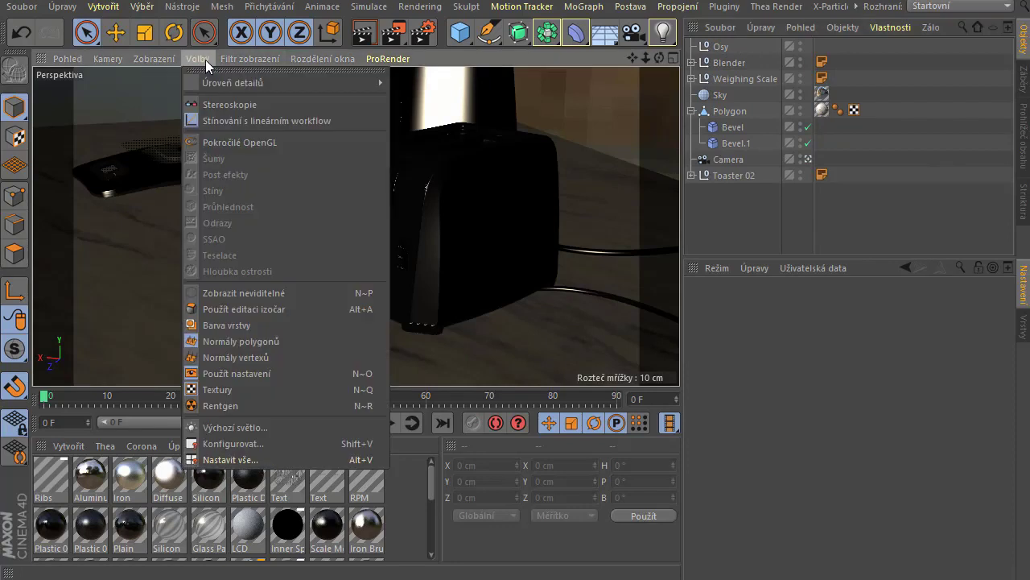
{"action": "left_click", "coordinate": [234, 142]}
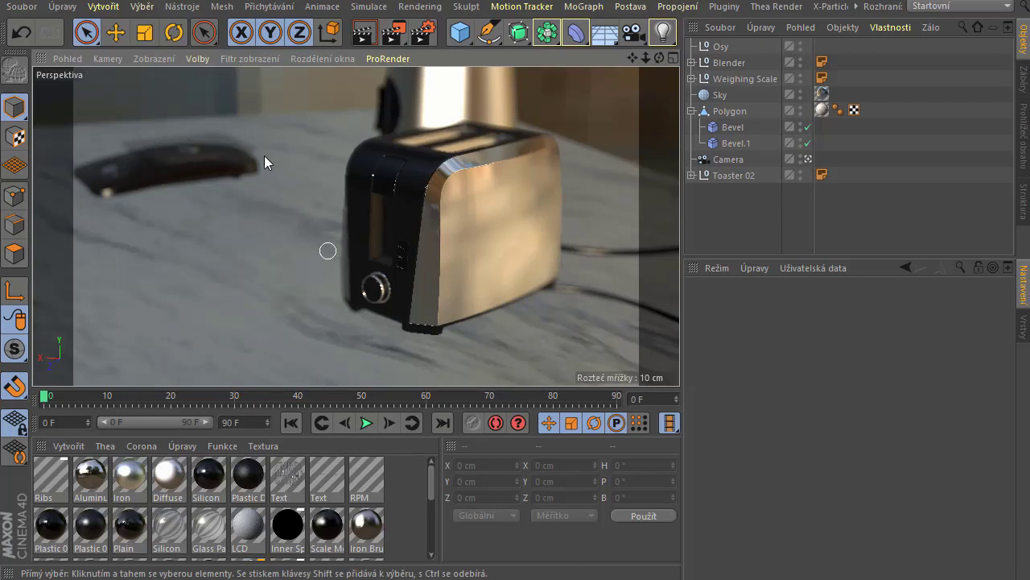
{"action": "left_click", "coordinate": [196, 58]}
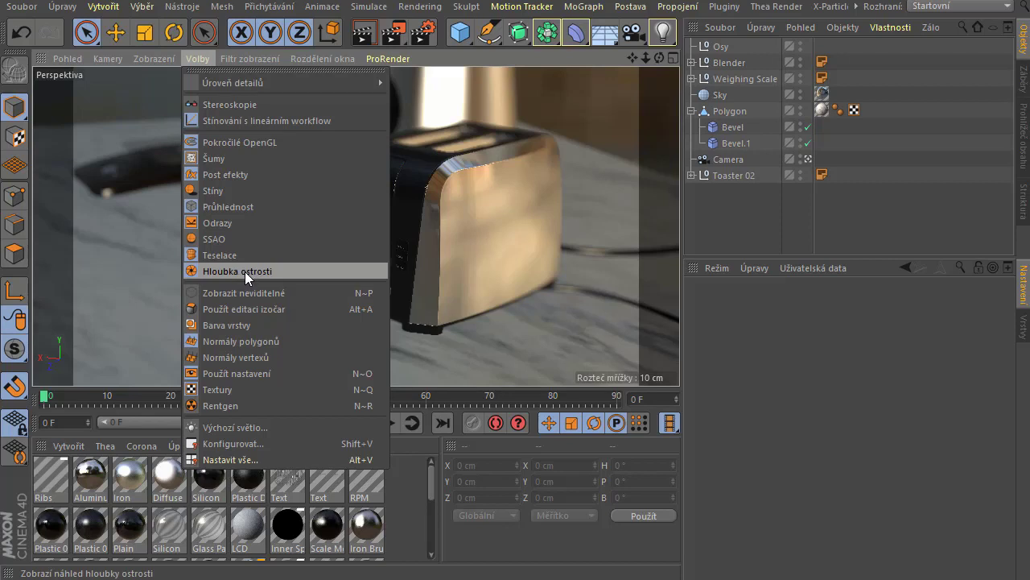
{"action": "left_click", "coordinate": [244, 271]}
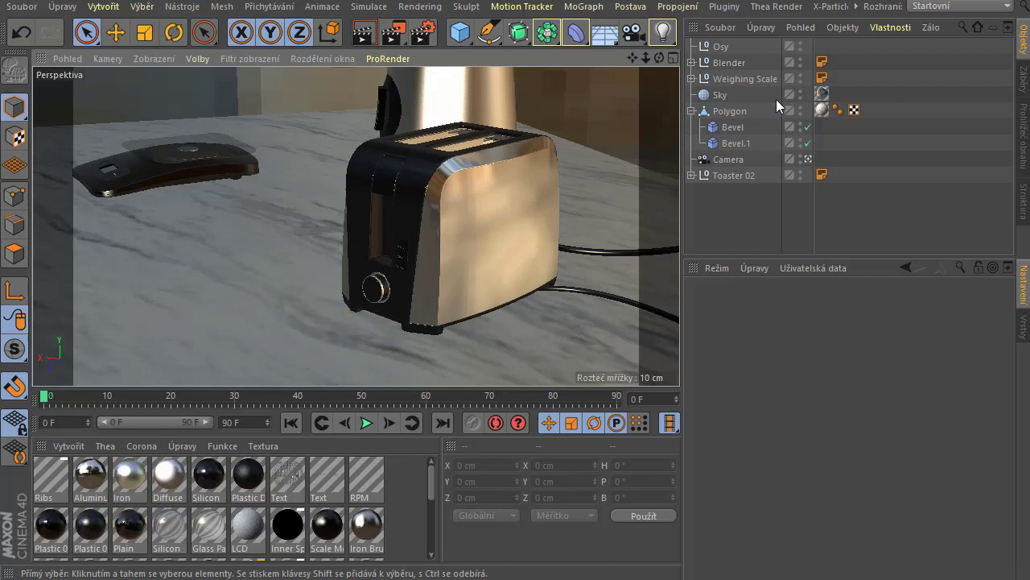
Step: Select the Sky object and render the active view progressively in the viewport
{"action": "left_click", "coordinate": [720, 95]}
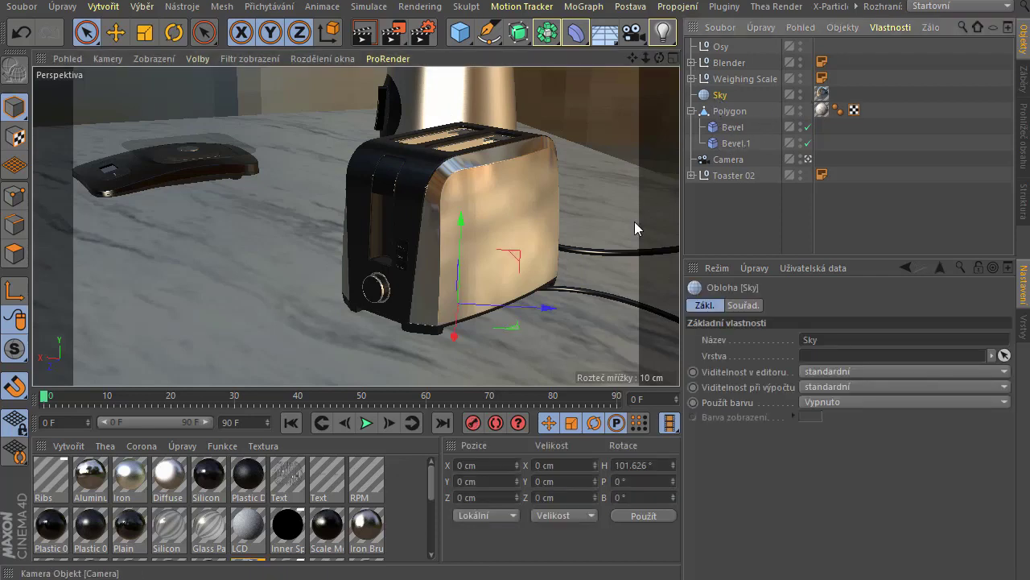
{"action": "left_click", "coordinate": [364, 33]}
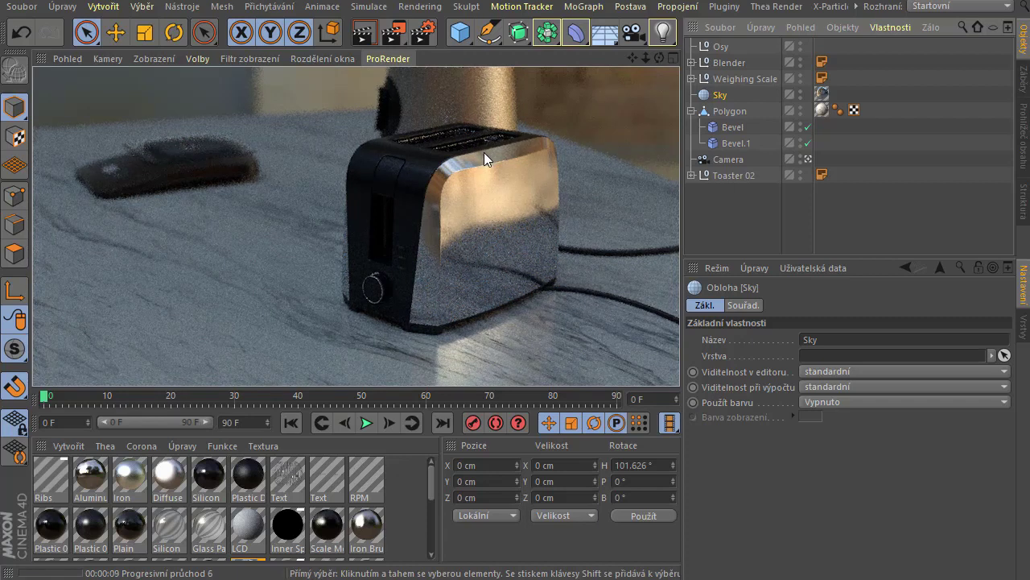
Step: Add a new light with a black (0% value) colour, then review the general Render Settings page
{"action": "left_click_drag", "start_coordinate": [662, 31], "coordinate": [729, 51]}
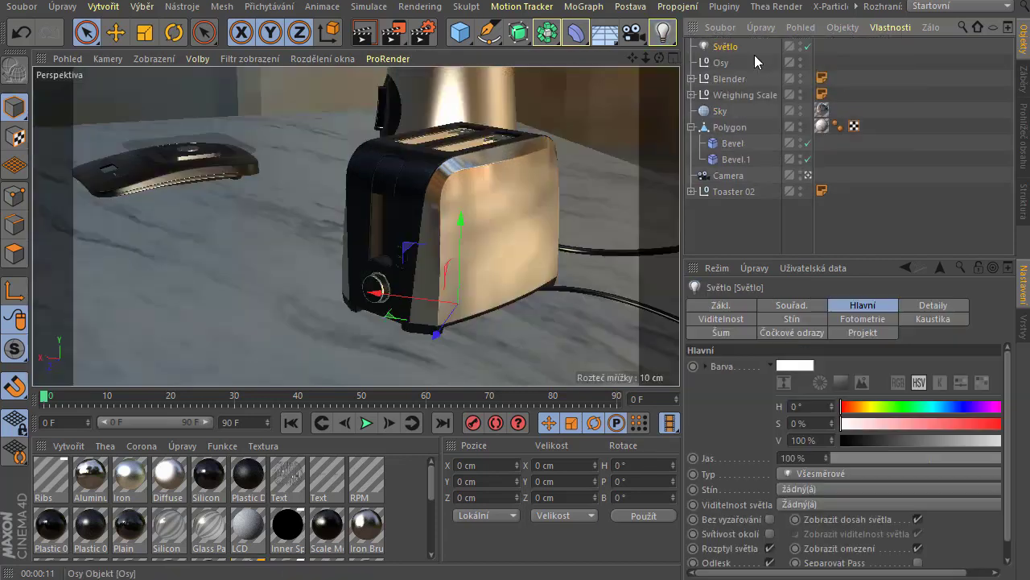
{"action": "left_click_drag", "start_coordinate": [890, 439], "coordinate": [837, 441]}
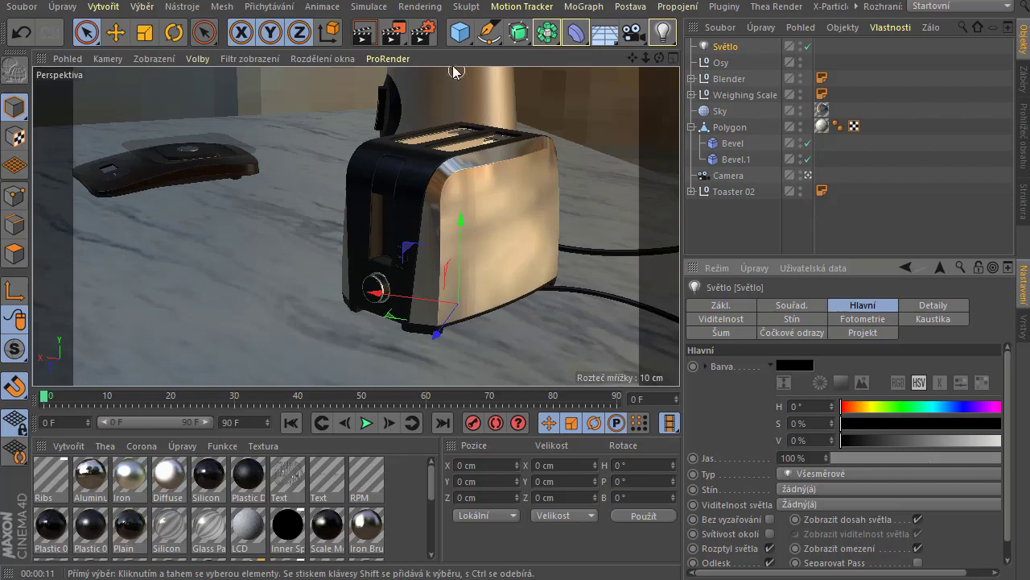
{"action": "left_click", "coordinate": [422, 32]}
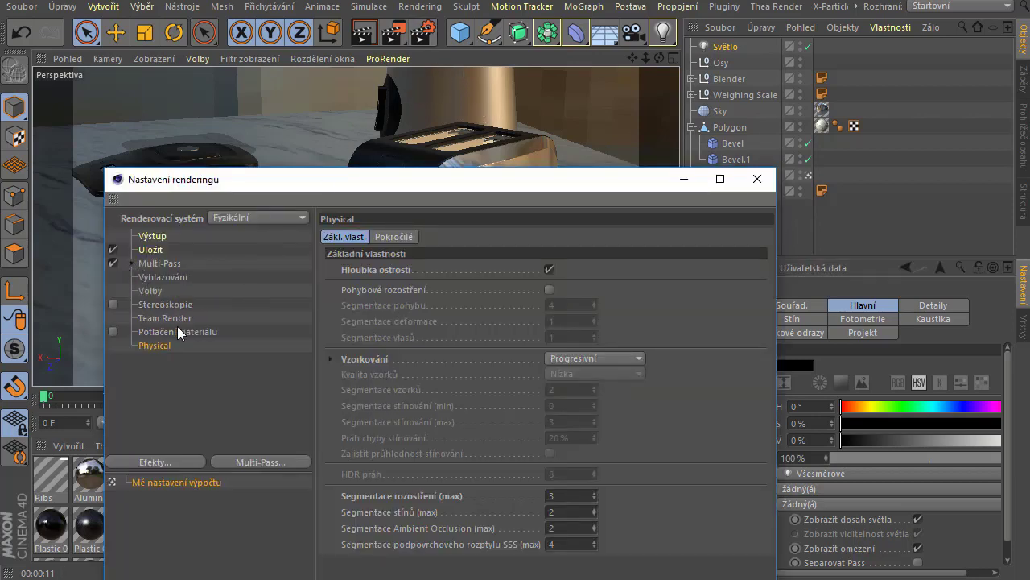
{"action": "left_click", "coordinate": [151, 291]}
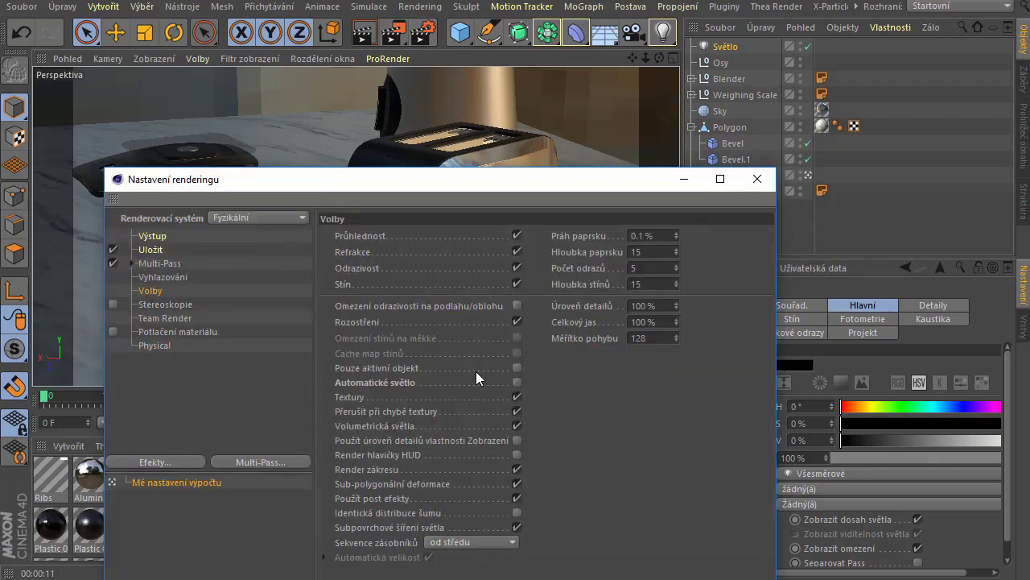
{"action": "left_click", "coordinate": [757, 178]}
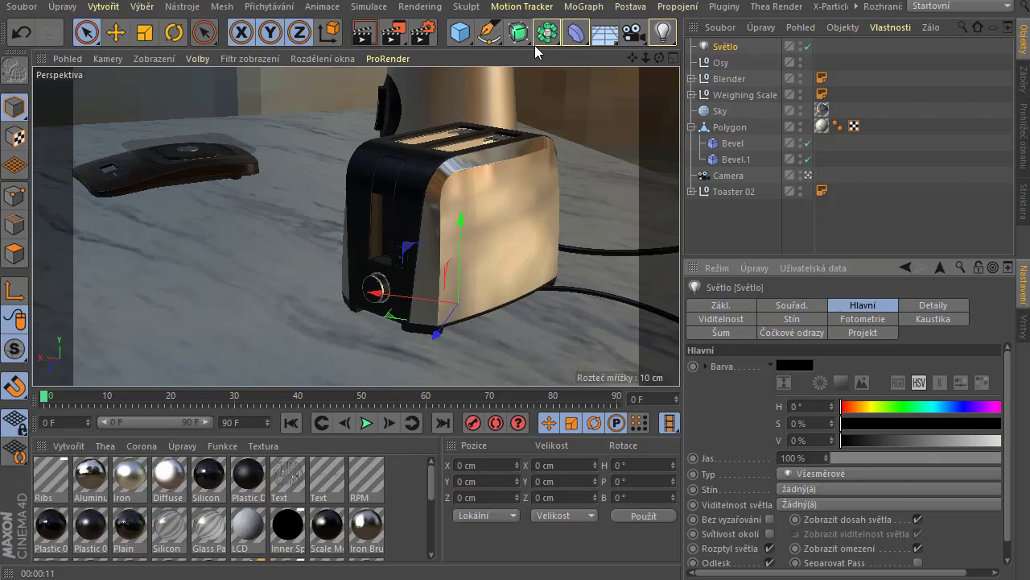
Step: Draw an interactive render region over the toaster and resize it to cover the body and base
{"action": "left_click", "coordinate": [394, 44]}
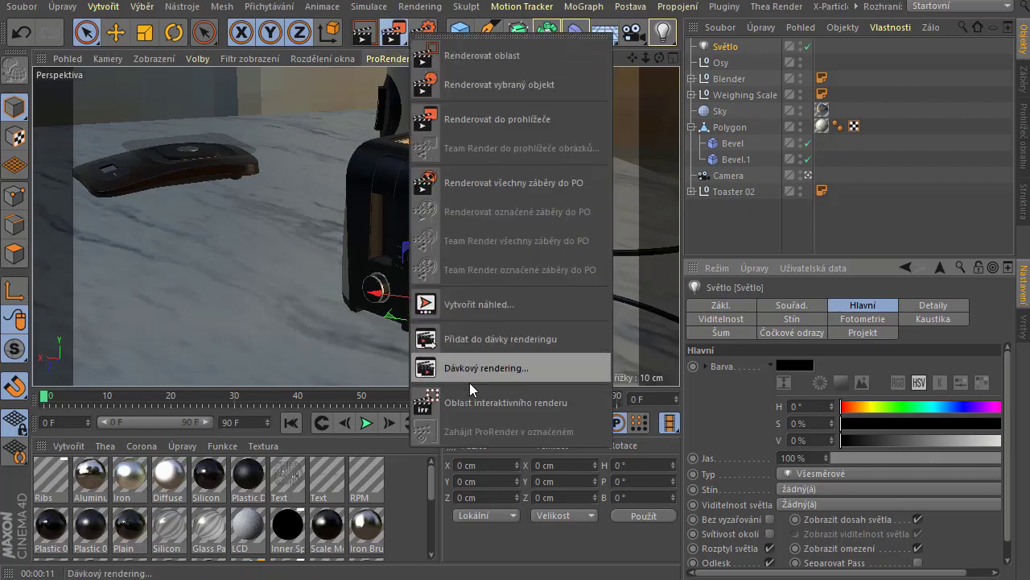
{"action": "left_click", "coordinate": [480, 400]}
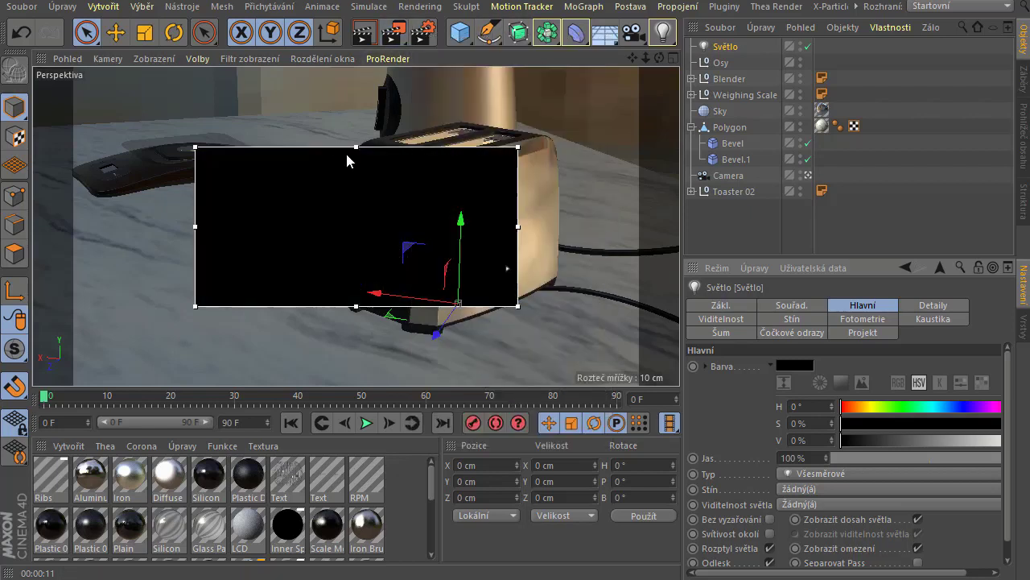
{"action": "left_click_drag", "start_coordinate": [359, 147], "coordinate": [359, 103]}
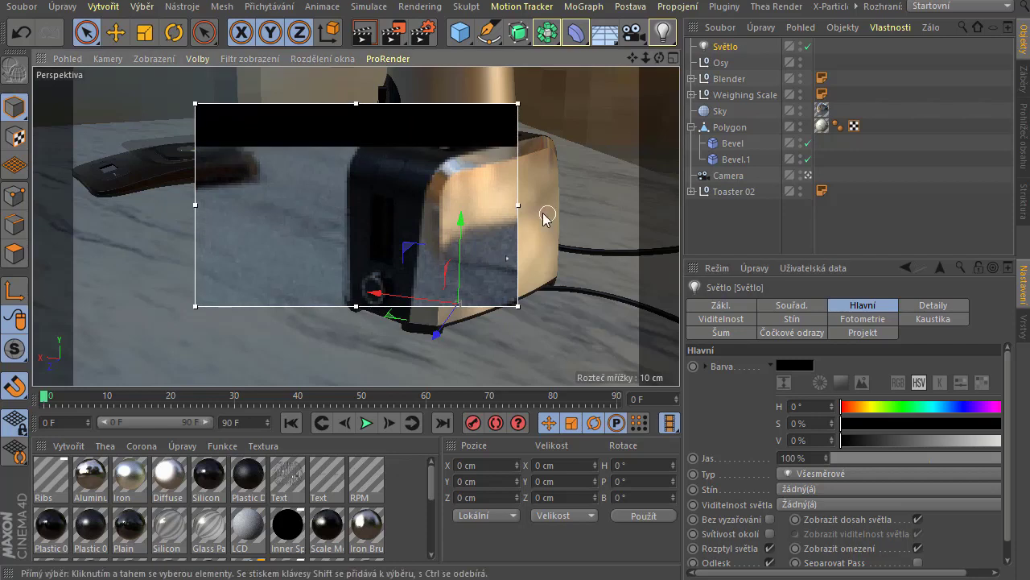
{"action": "left_click_drag", "start_coordinate": [518, 205], "coordinate": [562, 204]}
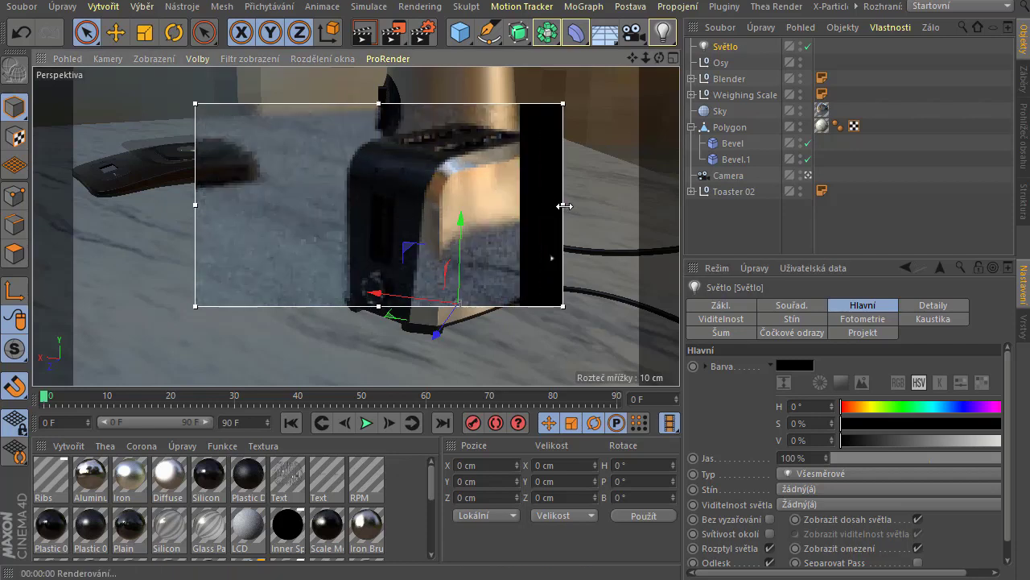
{"action": "left_click_drag", "start_coordinate": [565, 207], "coordinate": [496, 206]}
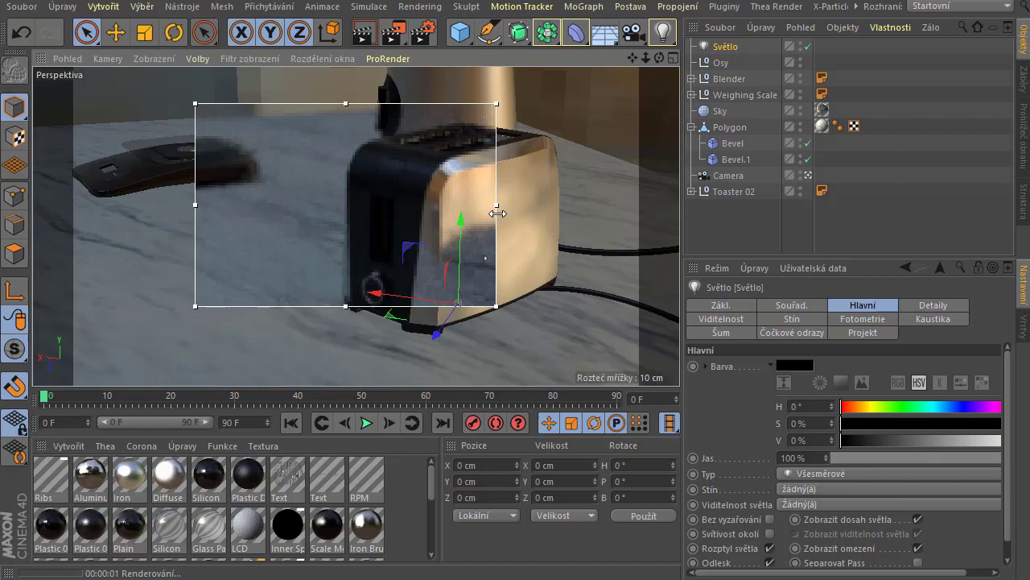
{"action": "left_click_drag", "start_coordinate": [345, 305], "coordinate": [345, 346]}
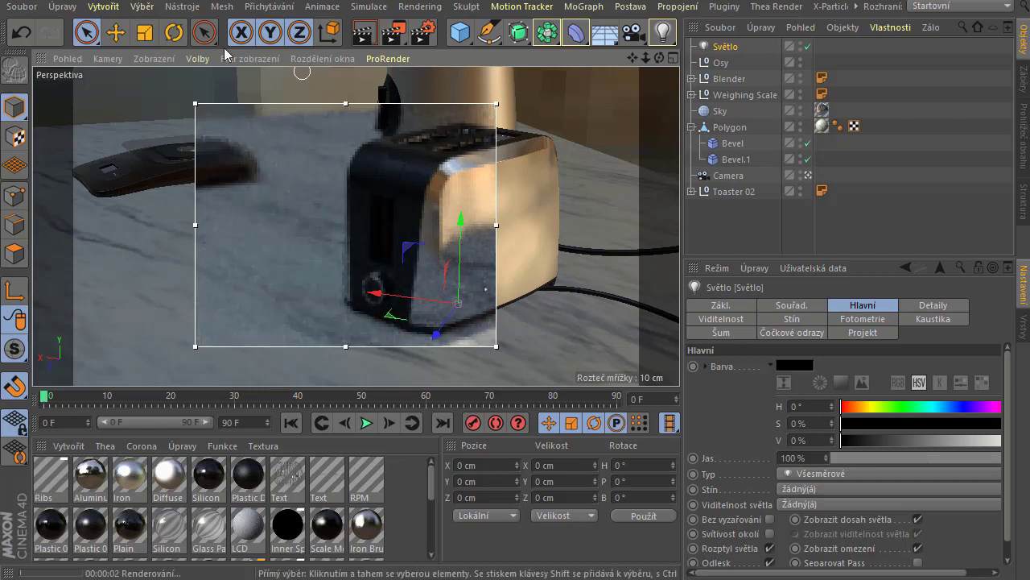
Step: Turn on viewport depth-of-field blur and switch the interactive render region off
{"action": "left_click", "coordinate": [199, 62]}
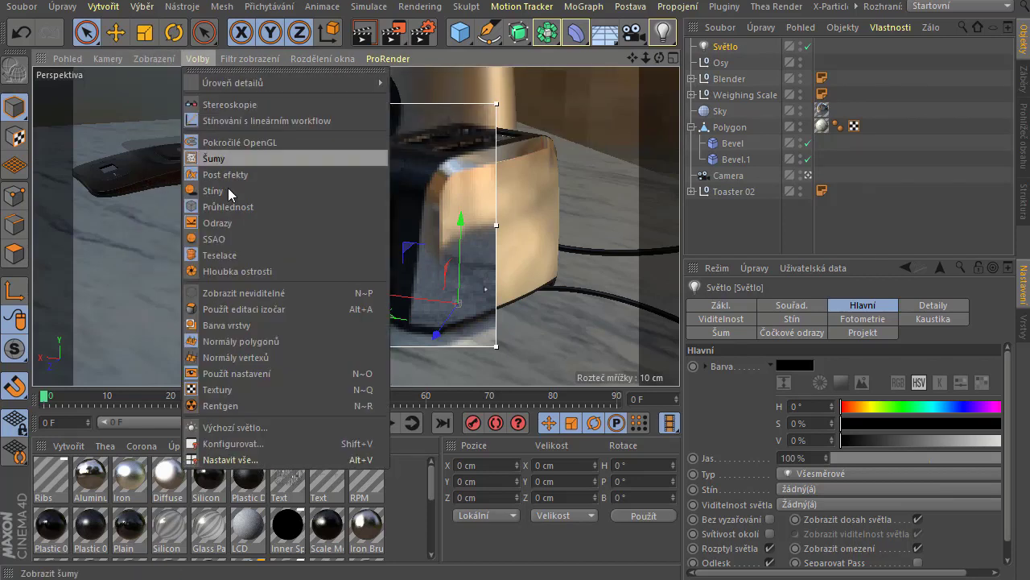
{"action": "left_click", "coordinate": [253, 272]}
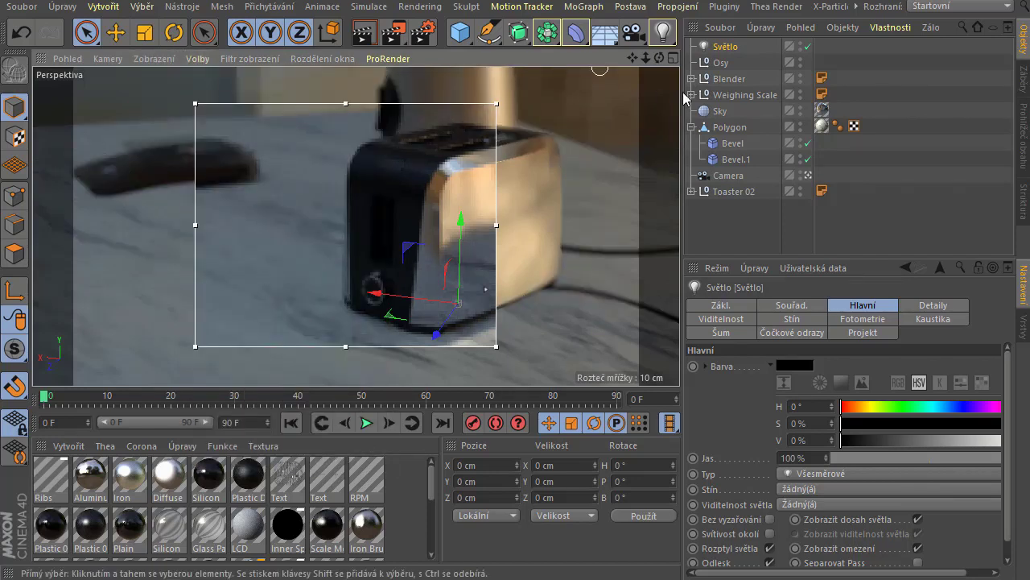
{"action": "left_click", "coordinate": [396, 58]}
{"action": "left_click", "coordinate": [467, 393]}
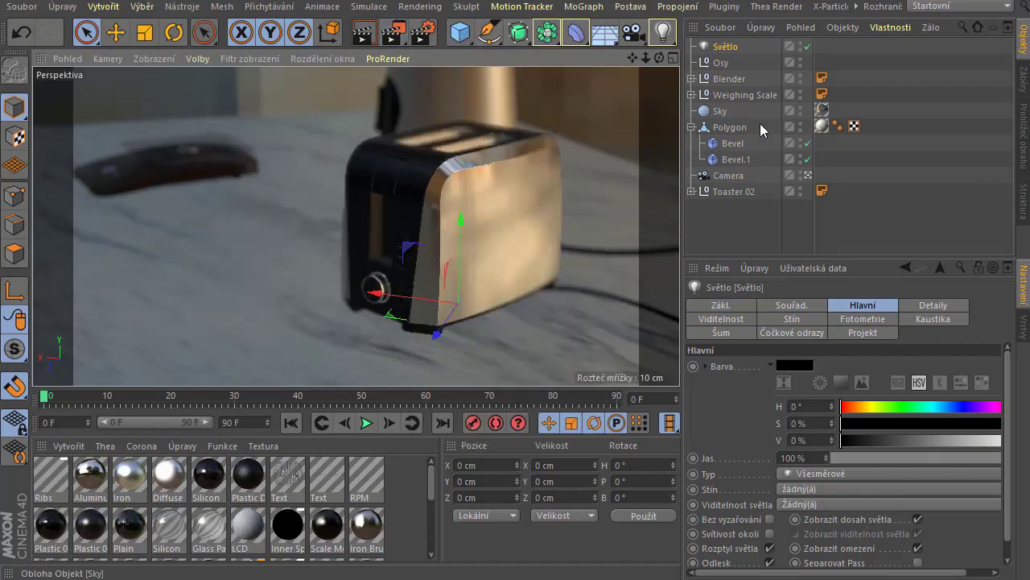
Step: Snap-move the Osy focus null onto the toaster's surface
{"action": "left_click", "coordinate": [722, 63]}
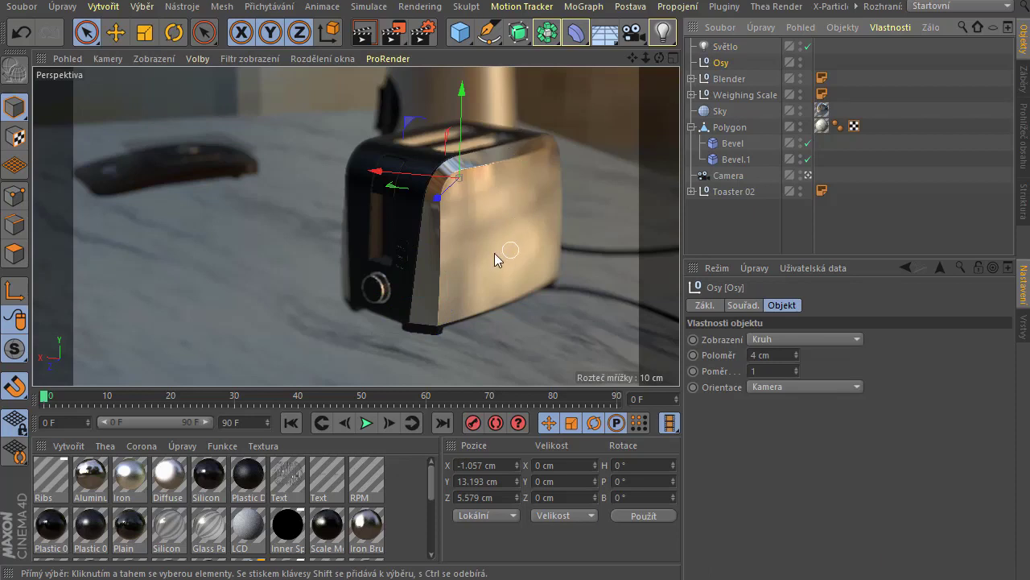
{"action": "key", "text": "e"}
{"action": "mouse_move", "coordinate": [475, 210]}
{"action": "left_mouse_down"}
{"action": "mouse_move", "coordinate": [213, 257]}
{"action": "mouse_move", "coordinate": [483, 96]}
{"action": "mouse_move", "coordinate": [493, 174]}
{"action": "mouse_move", "coordinate": [440, 282]}
{"action": "mouse_move", "coordinate": [501, 266]}
{"action": "mouse_move", "coordinate": [205, 152]}
{"action": "mouse_move", "coordinate": [134, 182]}
{"action": "mouse_move", "coordinate": [493, 201]}
{"action": "mouse_move", "coordinate": [486, 227]}
{"action": "mouse_move", "coordinate": [495, 208]}
{"action": "left_mouse_up"}
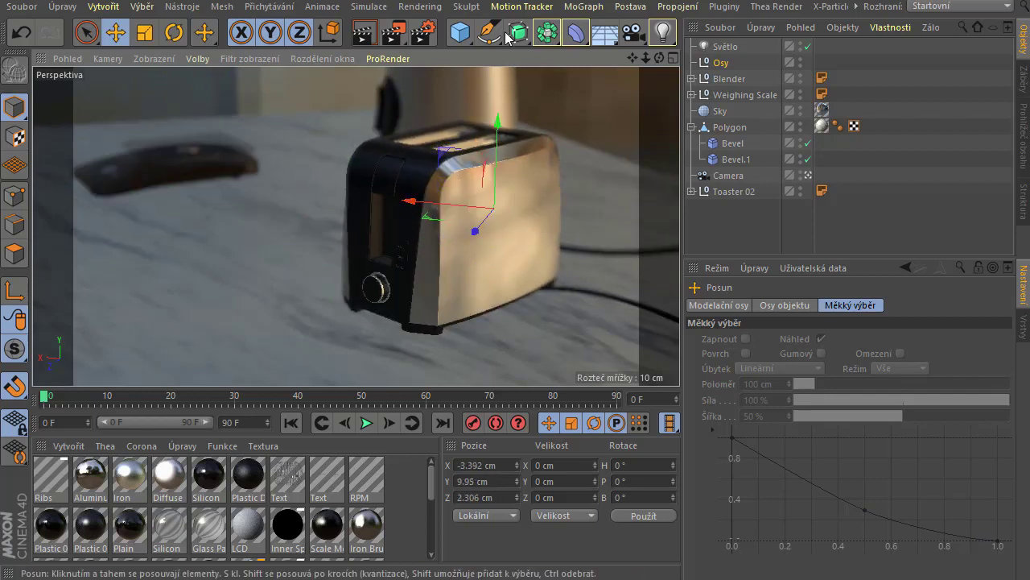
Step: Add an interactive render region and fit it around the toaster
{"action": "mouse_move", "coordinate": [396, 37]}
{"action": "left_mouse_down"}
{"action": "mouse_move", "coordinate": [451, 226]}
{"action": "mouse_move", "coordinate": [461, 395]}
{"action": "left_mouse_up"}
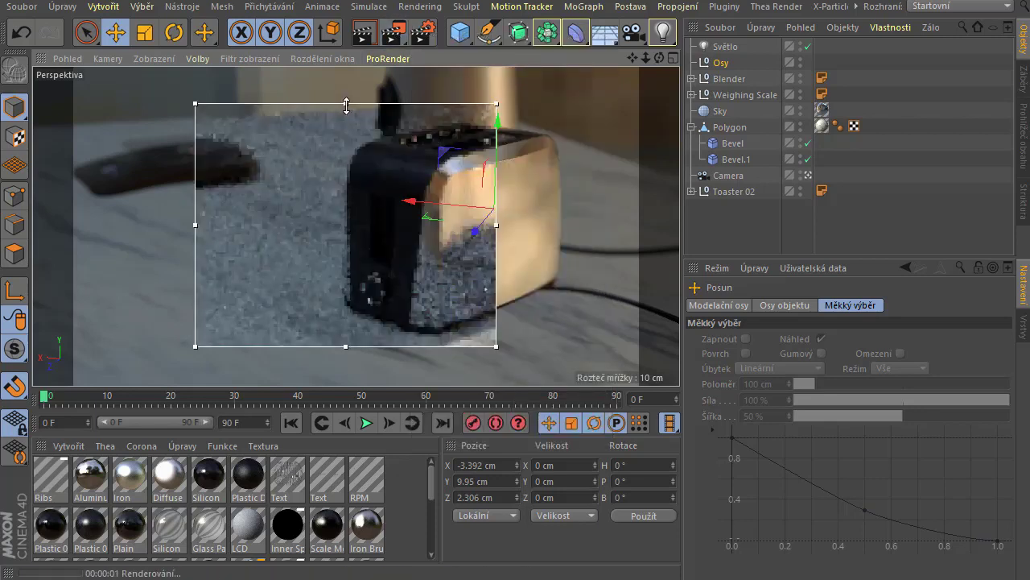
{"action": "left_click_drag", "start_coordinate": [346, 103], "coordinate": [347, 72]}
{"action": "mouse_move", "coordinate": [355, 352]}
{"action": "left_mouse_down"}
{"action": "mouse_move", "coordinate": [347, 357]}
{"action": "mouse_move", "coordinate": [363, 377]}
{"action": "left_mouse_up"}
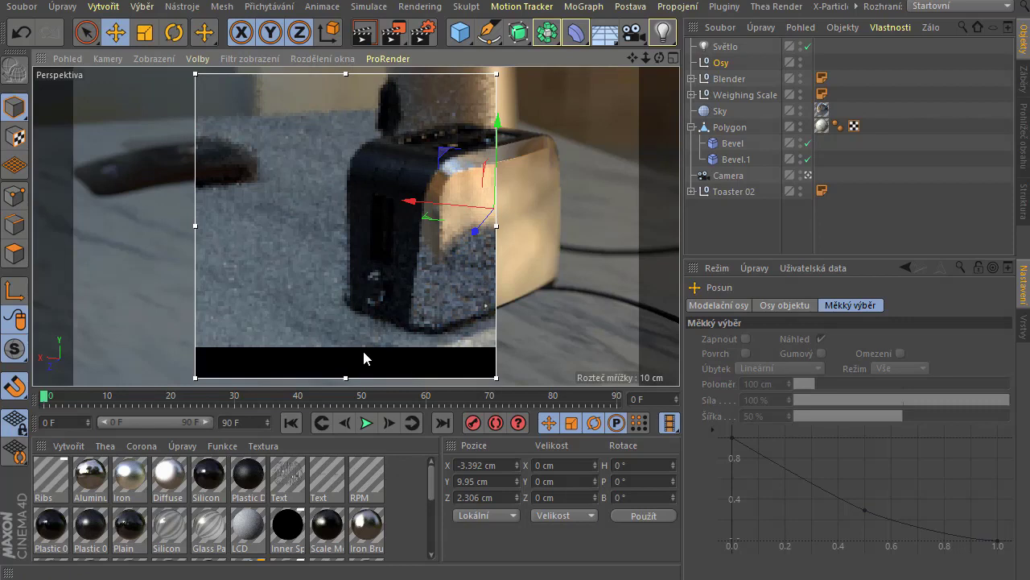
{"action": "left_click_drag", "start_coordinate": [496, 231], "coordinate": [435, 231]}
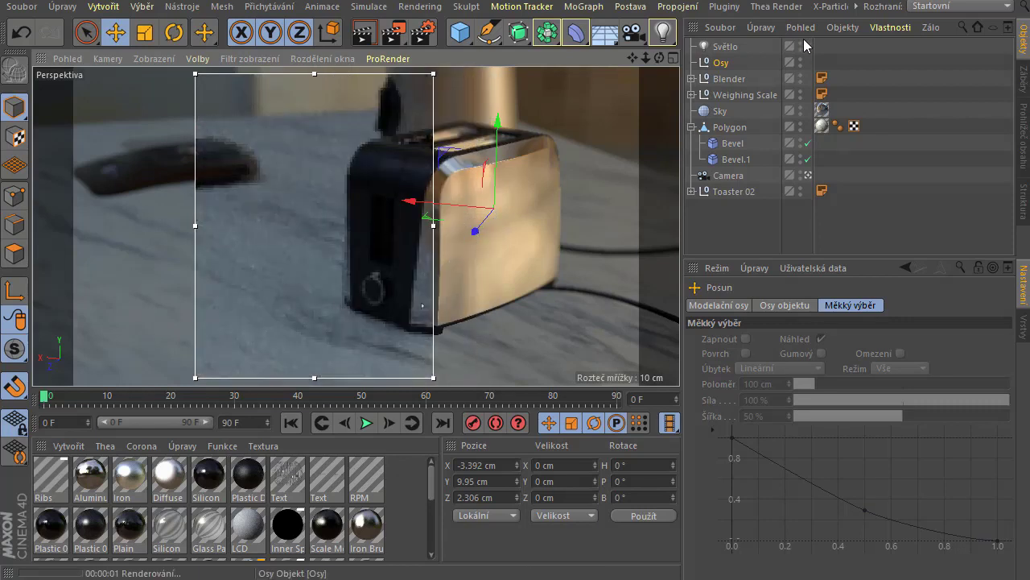
Step: Set the camera's white balance to 7490
{"action": "left_click", "coordinate": [727, 177]}
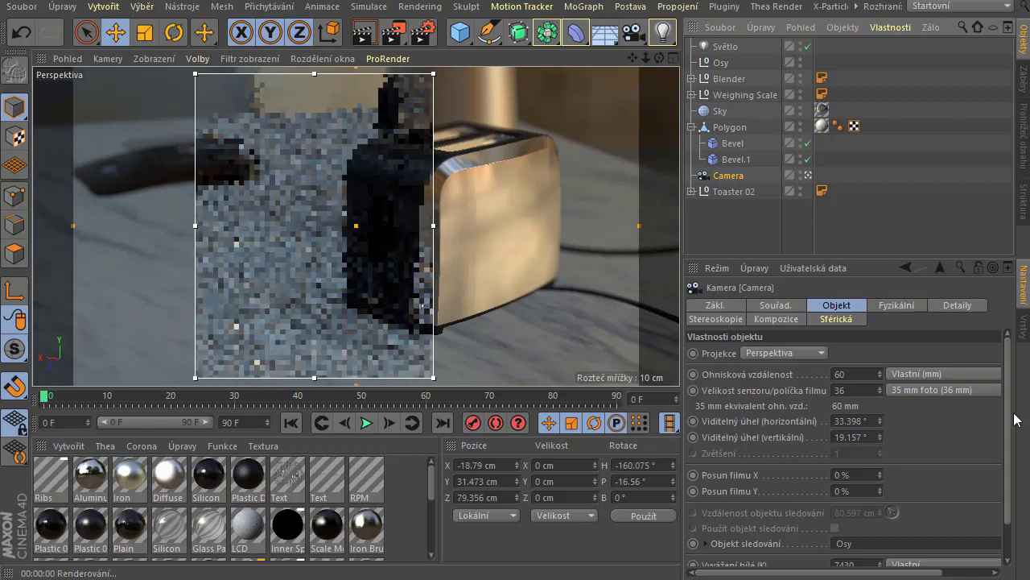
{"action": "left_click_drag", "start_coordinate": [1008, 419], "coordinate": [1007, 463]}
{"action": "left_click_drag", "start_coordinate": [882, 522], "coordinate": [878, 519]}
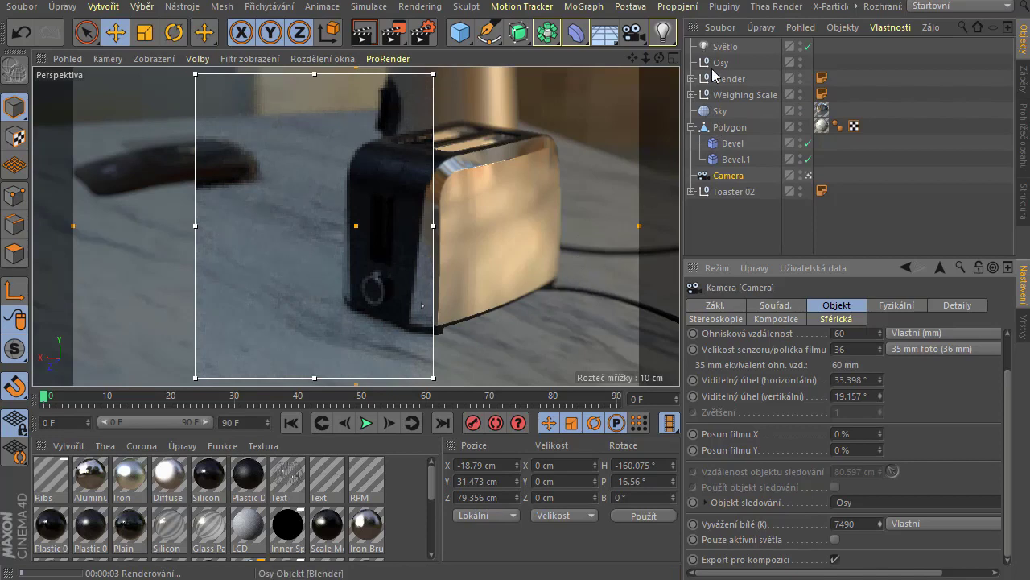
Step: Rotate the Sky to heading 71.837°, then remove the interactive render region
{"action": "left_click", "coordinate": [721, 112]}
{"action": "key", "text": "r"}
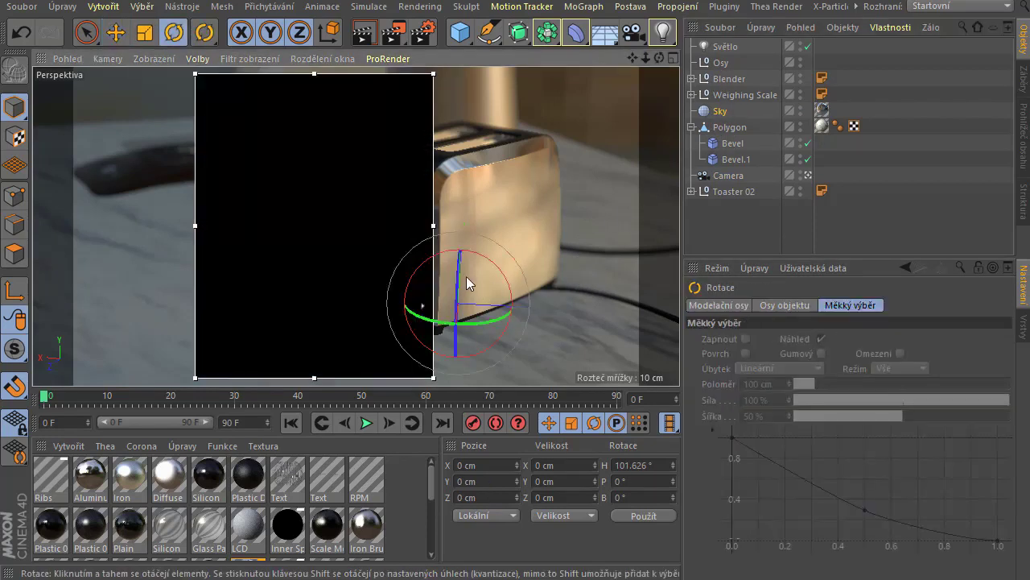
{"action": "left_click_drag", "start_coordinate": [475, 324], "coordinate": [489, 324]}
{"action": "left_click_drag", "start_coordinate": [512, 316], "coordinate": [519, 314]}
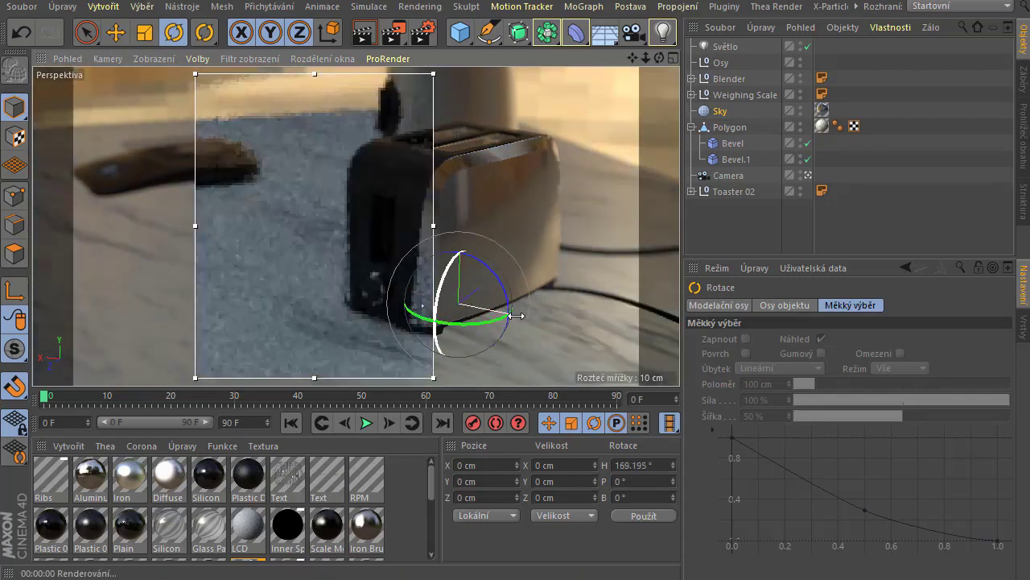
{"action": "left_click_drag", "start_coordinate": [491, 328], "coordinate": [368, 322]}
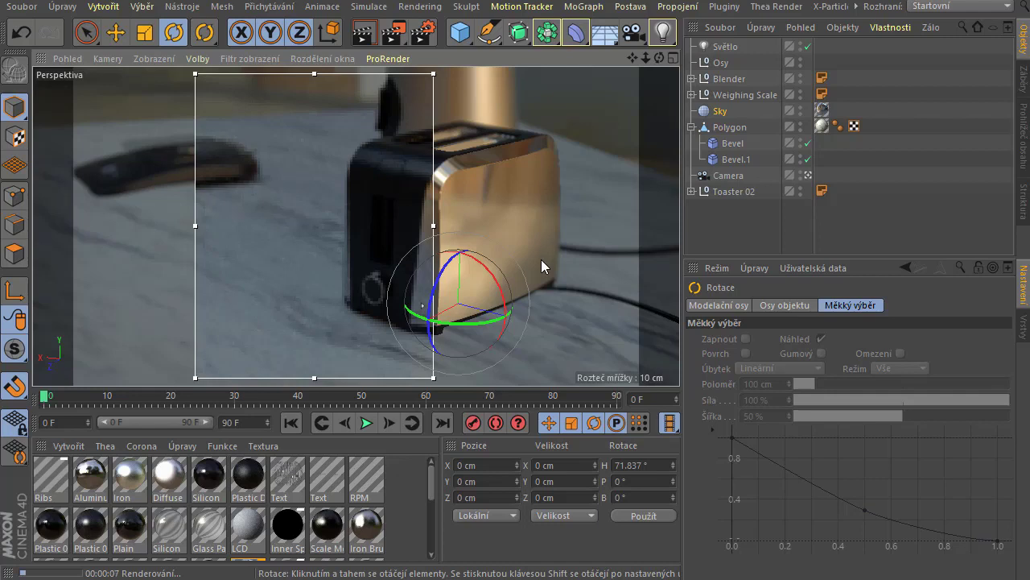
{"action": "left_click", "coordinate": [395, 40]}
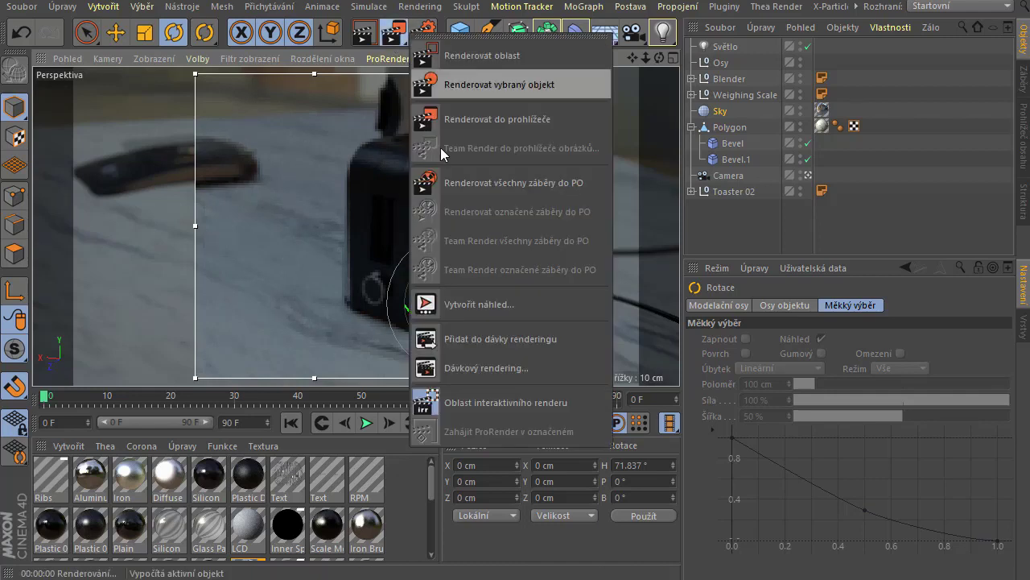
{"action": "left_click", "coordinate": [483, 400]}
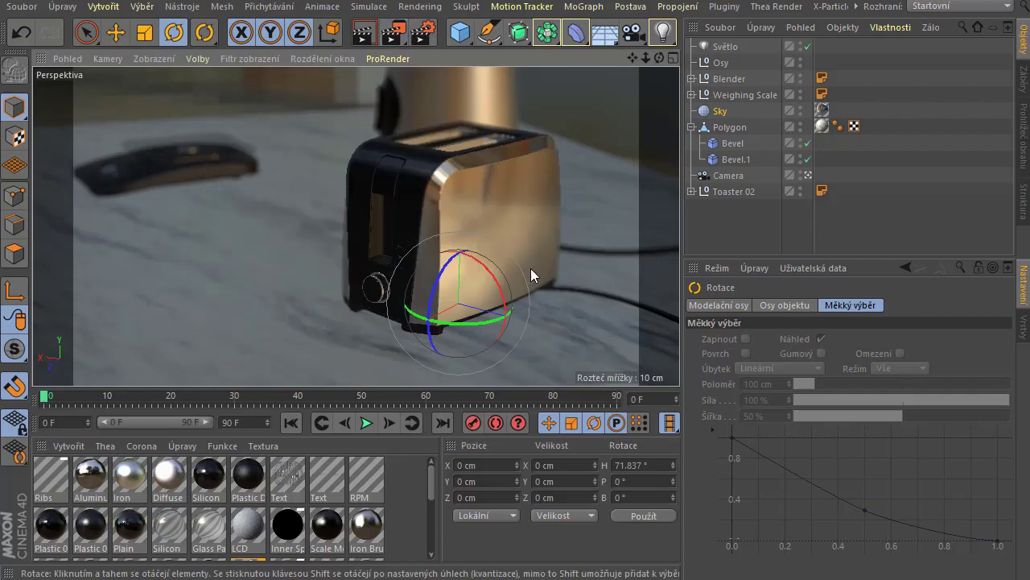
Step: Keep the depth-of-field max radius at 5 and enable SSAO with a 4 cm radius
{"action": "key", "text": "shift+v"}
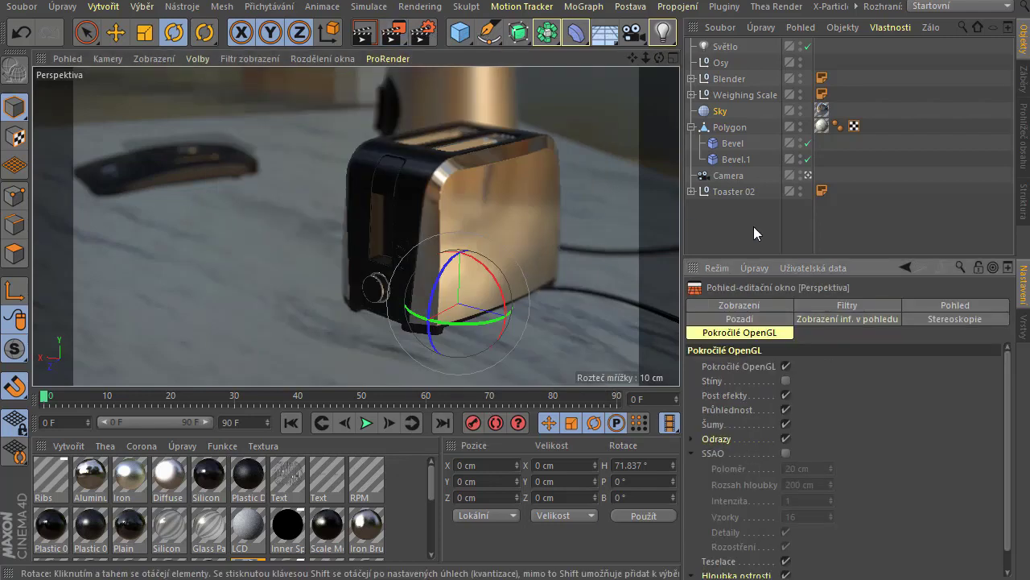
{"action": "left_click_drag", "start_coordinate": [1011, 366], "coordinate": [1011, 385]}
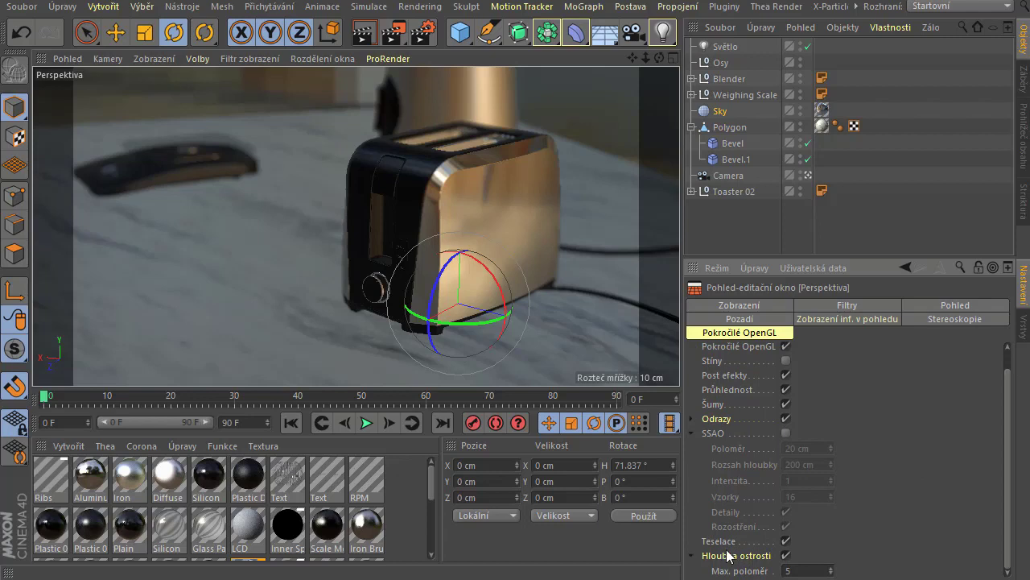
{"action": "left_click_drag", "start_coordinate": [830, 570], "coordinate": [829, 573]}
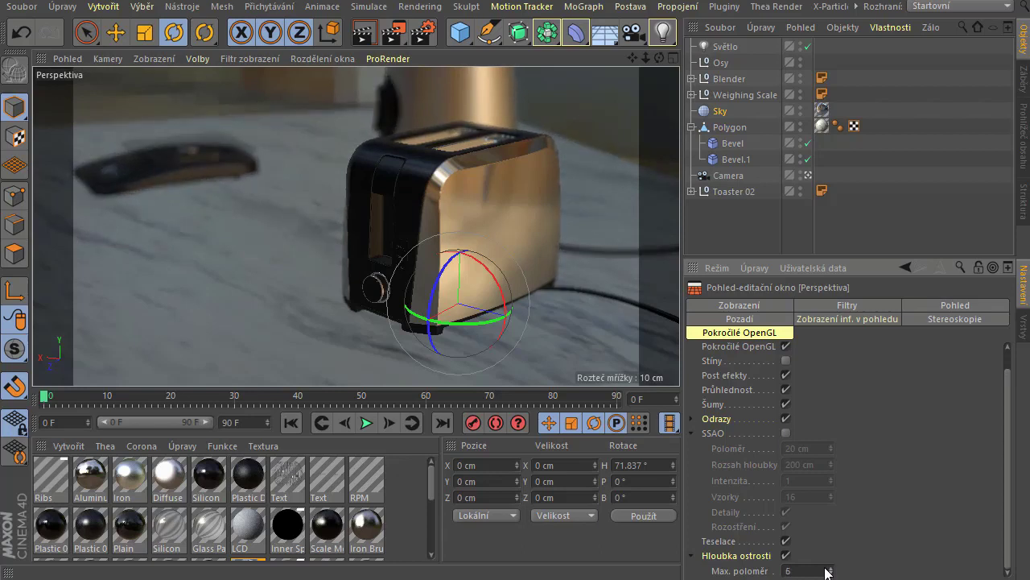
{"action": "left_click_drag", "start_coordinate": [830, 571], "coordinate": [829, 575]}
{"action": "left_click", "coordinate": [786, 433]}
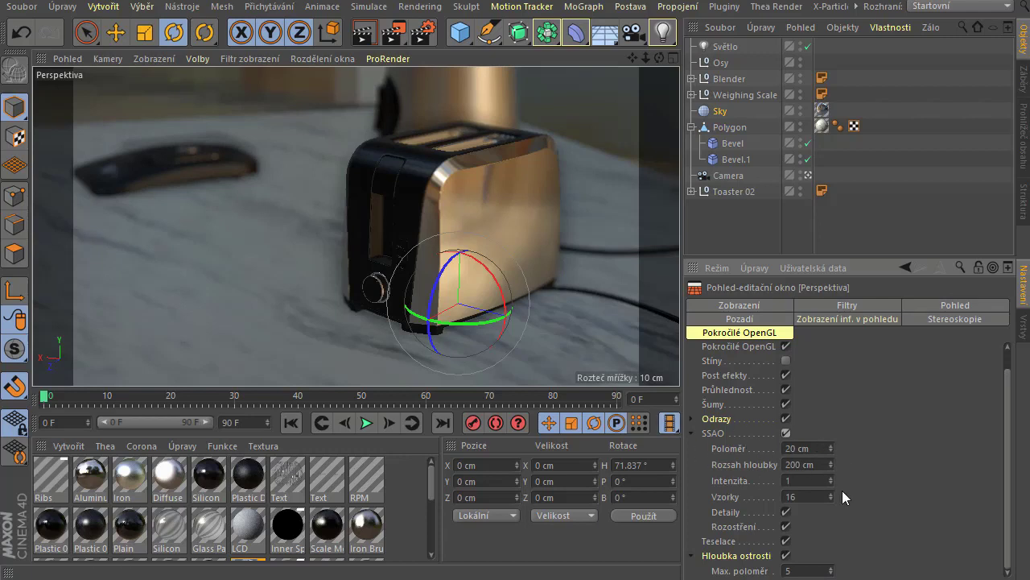
{"action": "left_click_drag", "start_coordinate": [831, 447], "coordinate": [831, 471]}
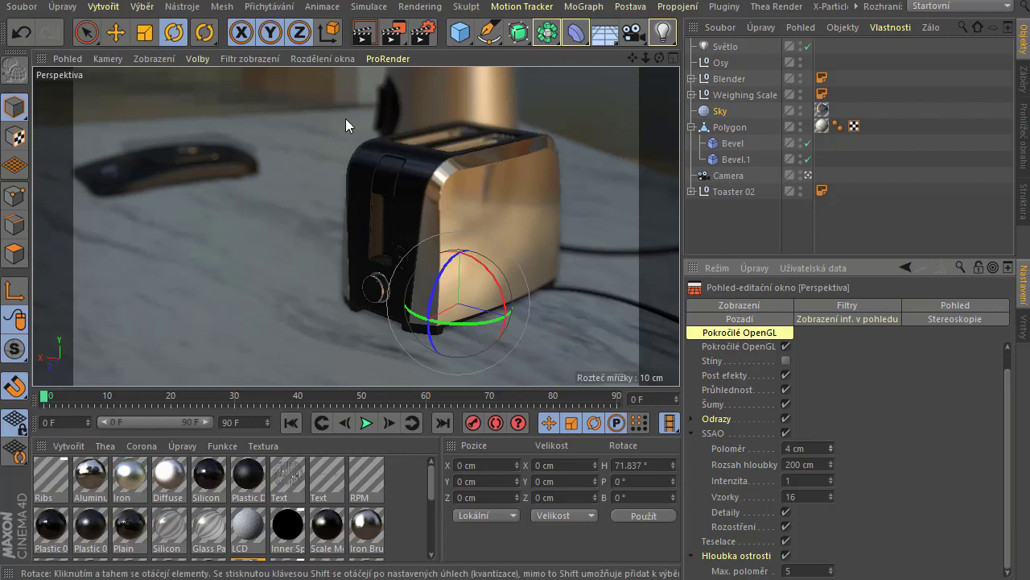
Step: Deselect everything and hide null objects, deformers and one more helper type in the viewport filter
{"action": "left_click", "coordinate": [251, 58]}
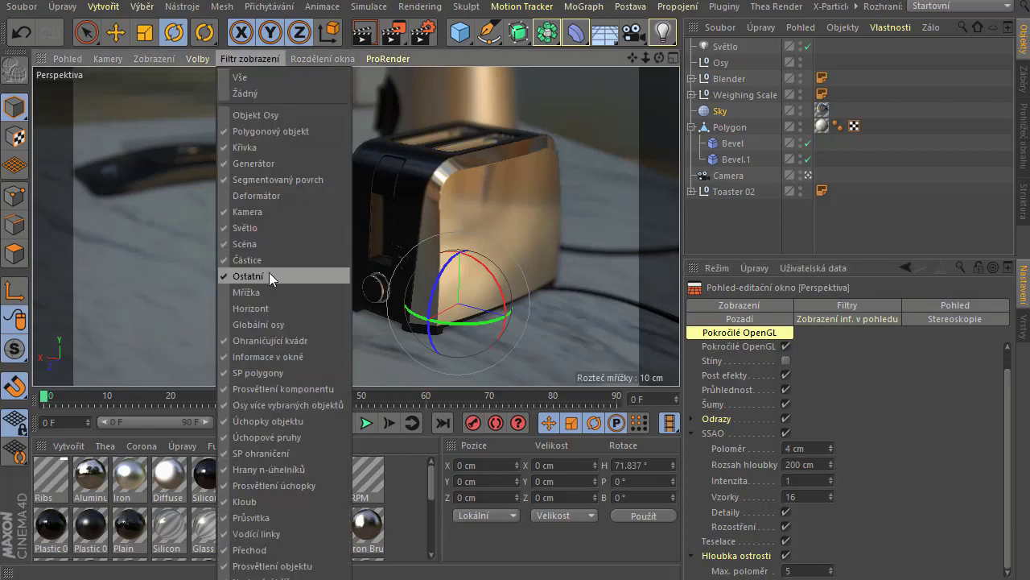
{"action": "left_click", "coordinate": [275, 123]}
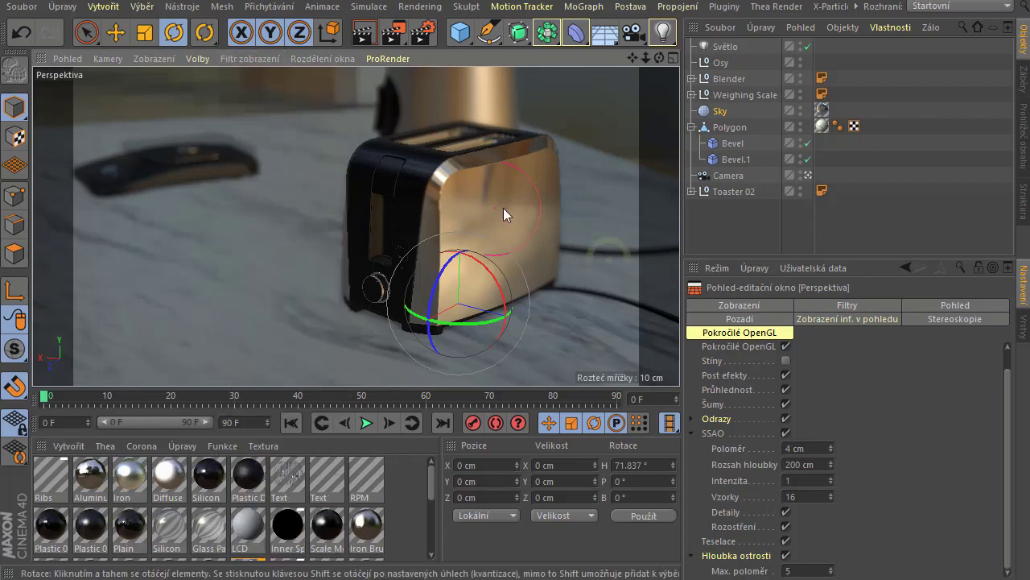
{"action": "left_click", "coordinate": [730, 207]}
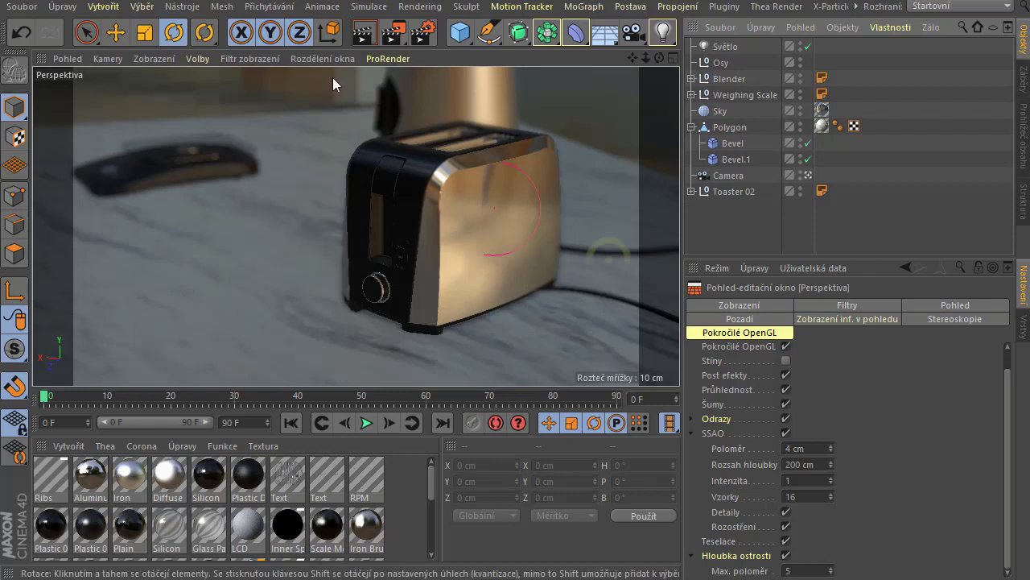
{"action": "left_click", "coordinate": [256, 58]}
{"action": "left_click", "coordinate": [257, 115]}
{"action": "left_click", "coordinate": [246, 58]}
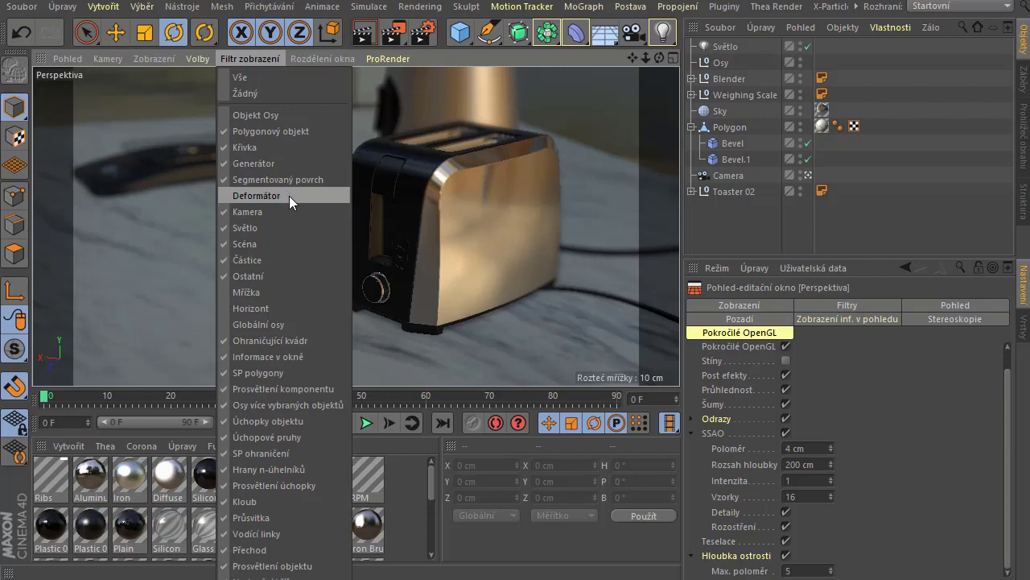
{"action": "left_click", "coordinate": [286, 323]}
{"action": "left_click", "coordinate": [254, 58]}
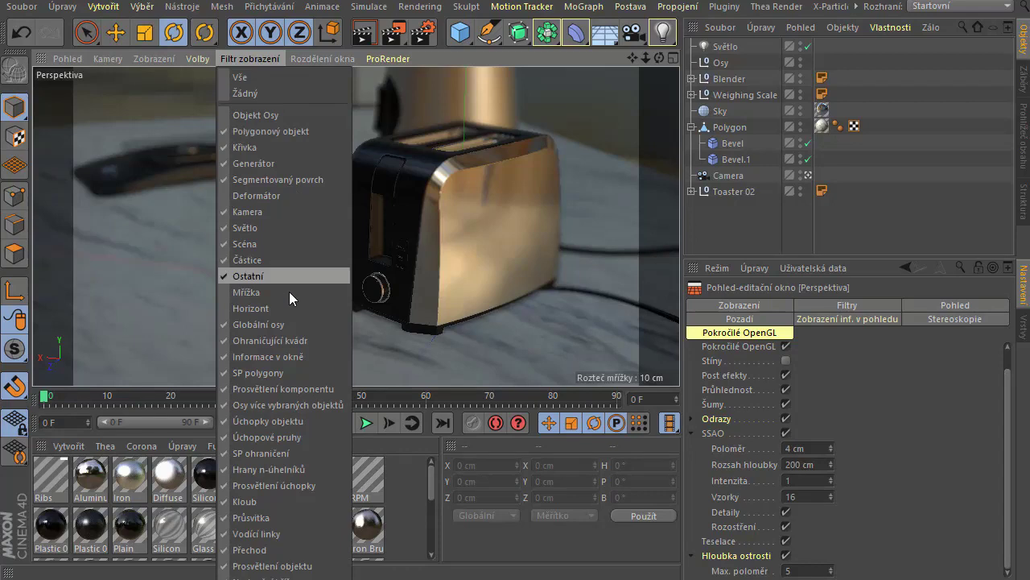
{"action": "left_click", "coordinate": [295, 310]}
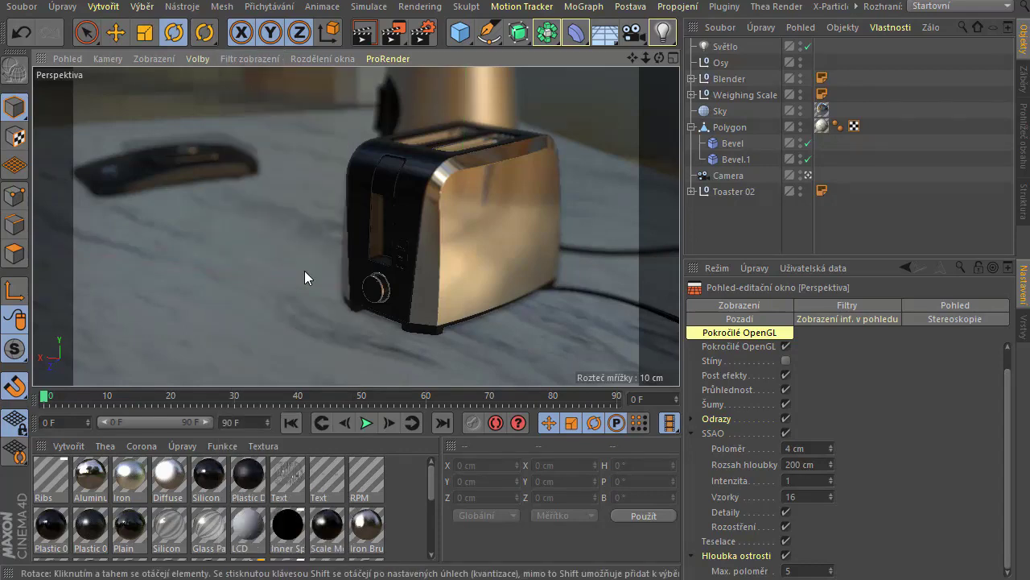
Step: Switch the renderer to Hardware OpenGL with all effects enabled and 4x4 supersampling
{"action": "left_click", "coordinate": [427, 33]}
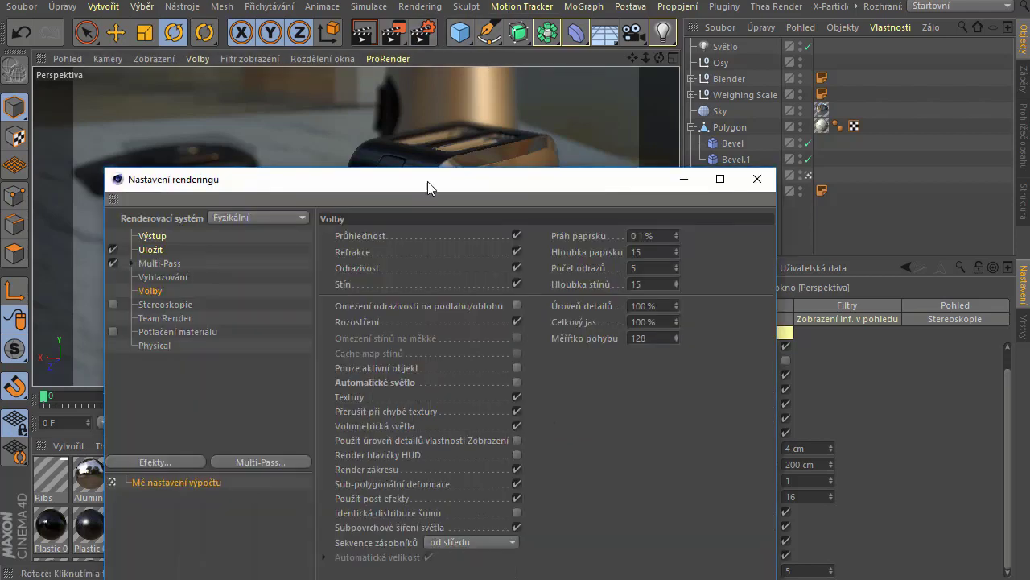
{"action": "left_click_drag", "start_coordinate": [428, 179], "coordinate": [468, 125]}
{"action": "left_click", "coordinate": [323, 153]}
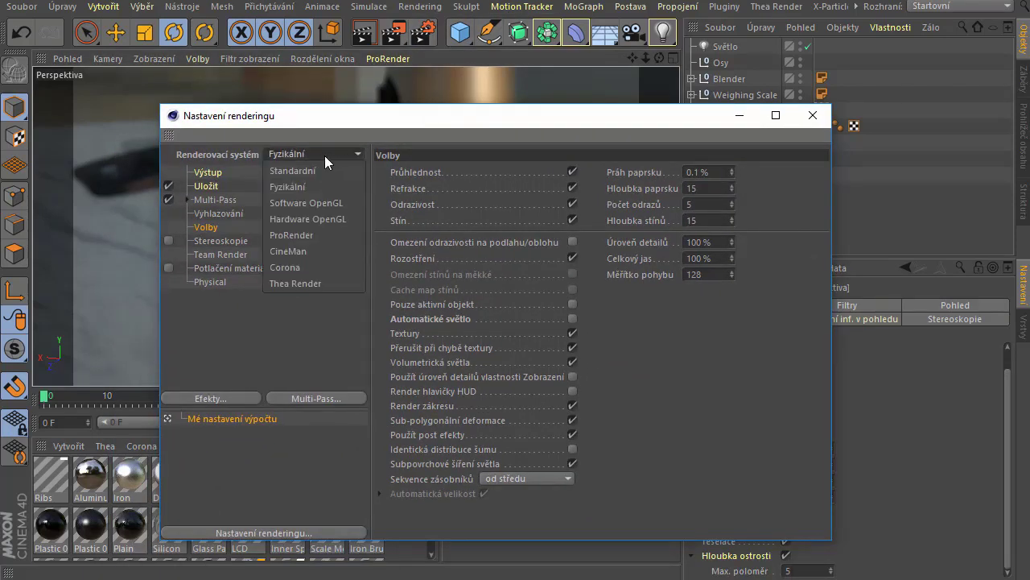
{"action": "left_click", "coordinate": [333, 219]}
{"action": "left_click", "coordinate": [233, 199]}
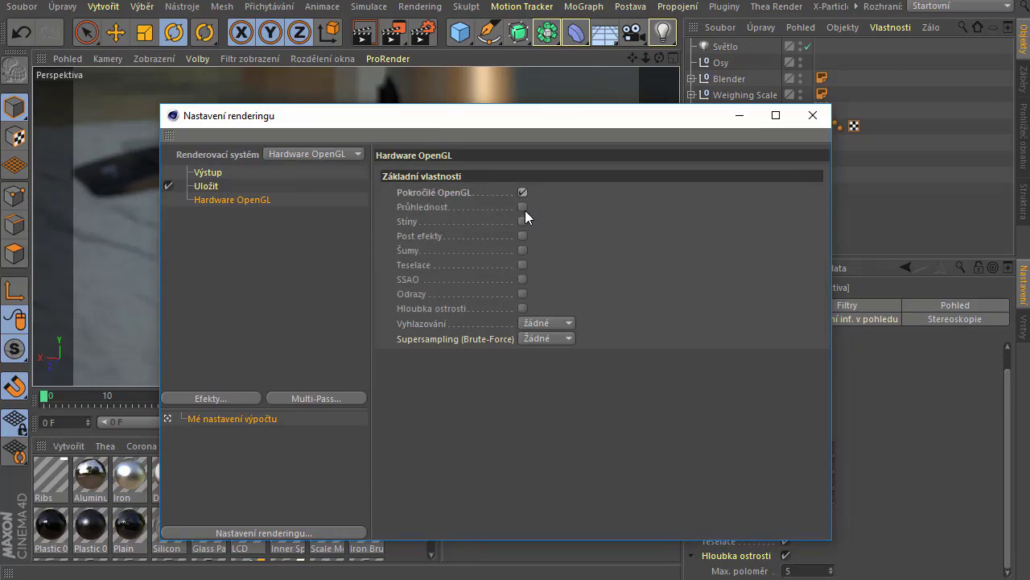
{"action": "mouse_move", "coordinate": [524, 212]}
{"action": "left_mouse_down"}
{"action": "mouse_move", "coordinate": [526, 304]}
{"action": "mouse_move", "coordinate": [493, 325]}
{"action": "left_mouse_up"}
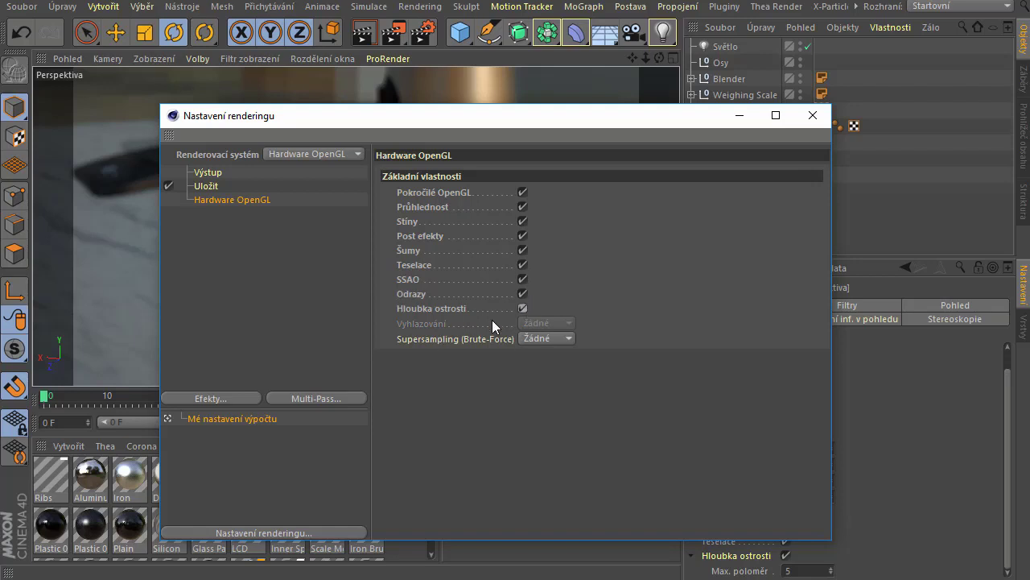
{"action": "left_click", "coordinate": [554, 336]}
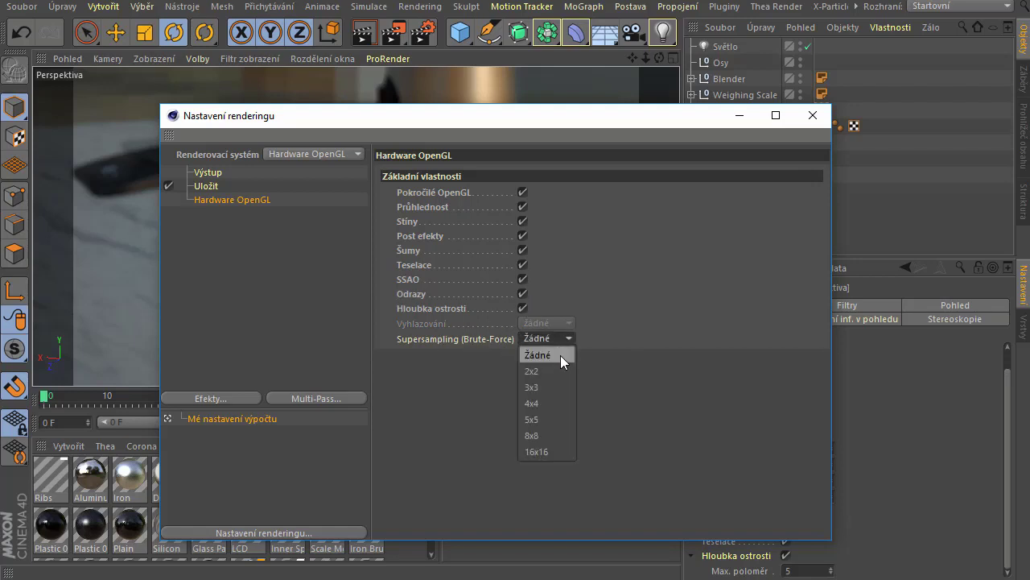
{"action": "left_click", "coordinate": [551, 400]}
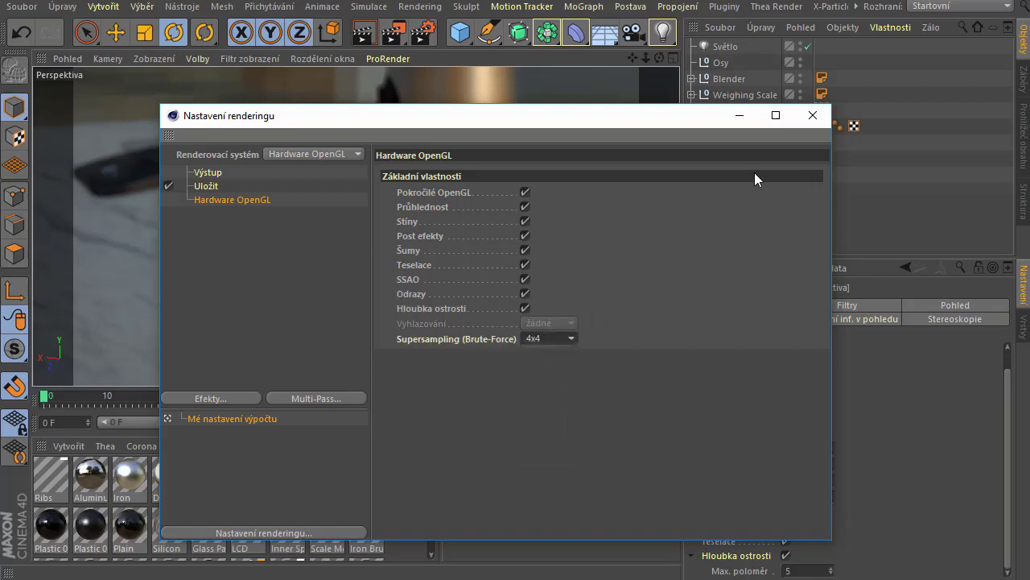
{"action": "left_click", "coordinate": [812, 119]}
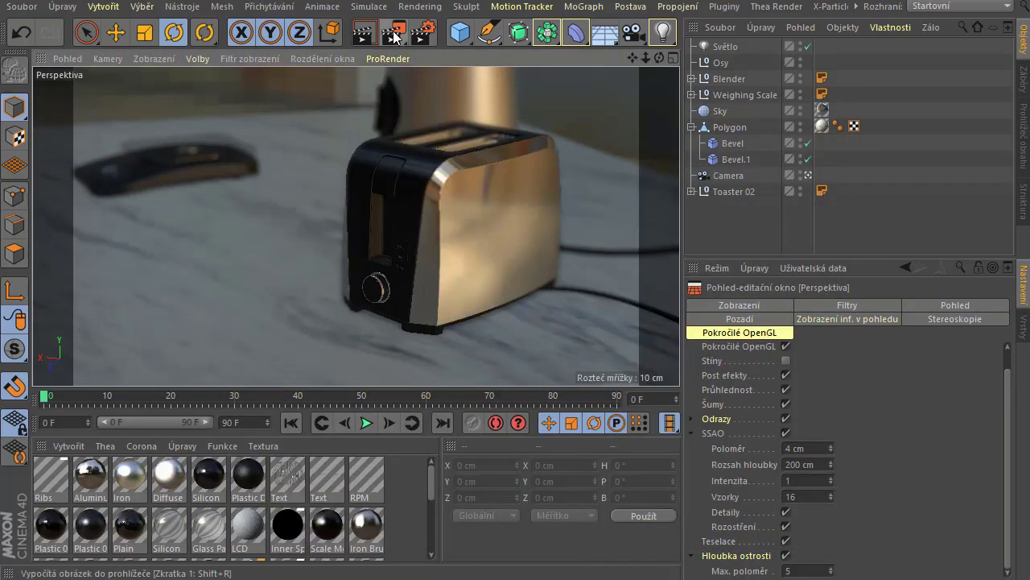
Step: Render the toaster to the Picture Viewer, zoom around the result, then close the viewer
{"action": "left_click", "coordinate": [396, 35]}
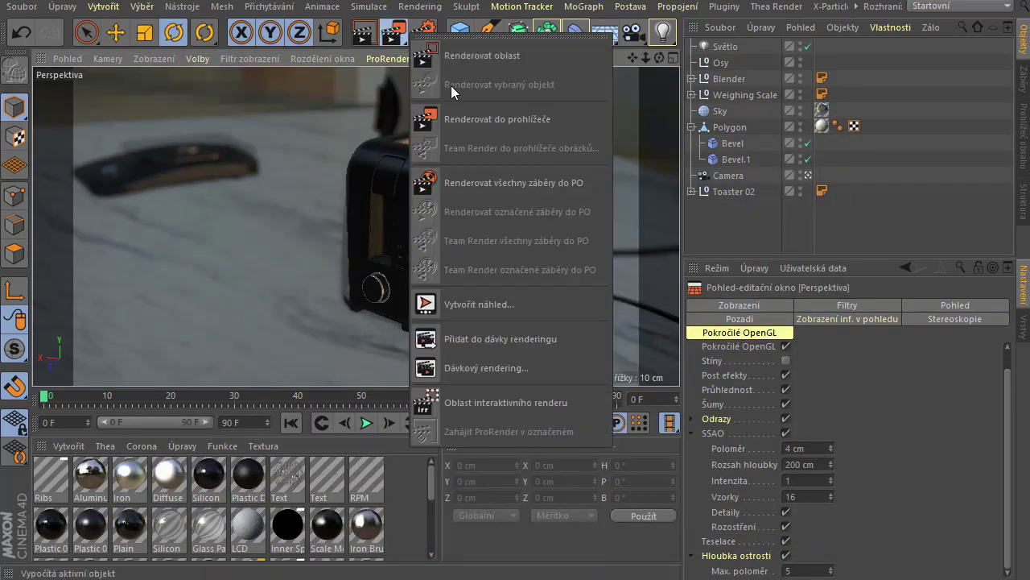
{"action": "left_click", "coordinate": [478, 115]}
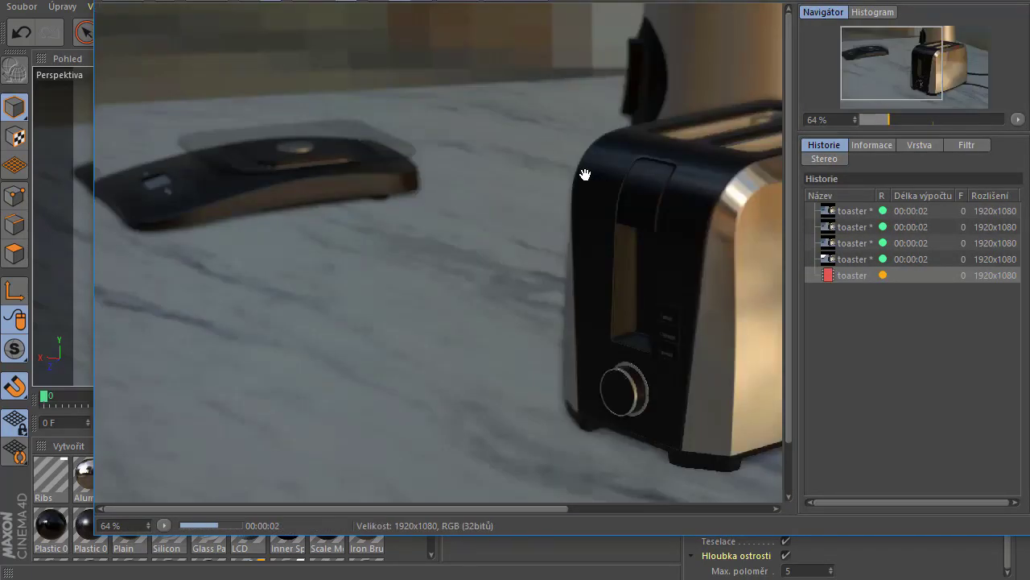
{"action": "mouse_move", "coordinate": [512, 302]}
{"action": "left_mouse_down"}
{"action": "mouse_move", "coordinate": [382, 256]}
{"action": "mouse_move", "coordinate": [216, 236]}
{"action": "left_mouse_up"}
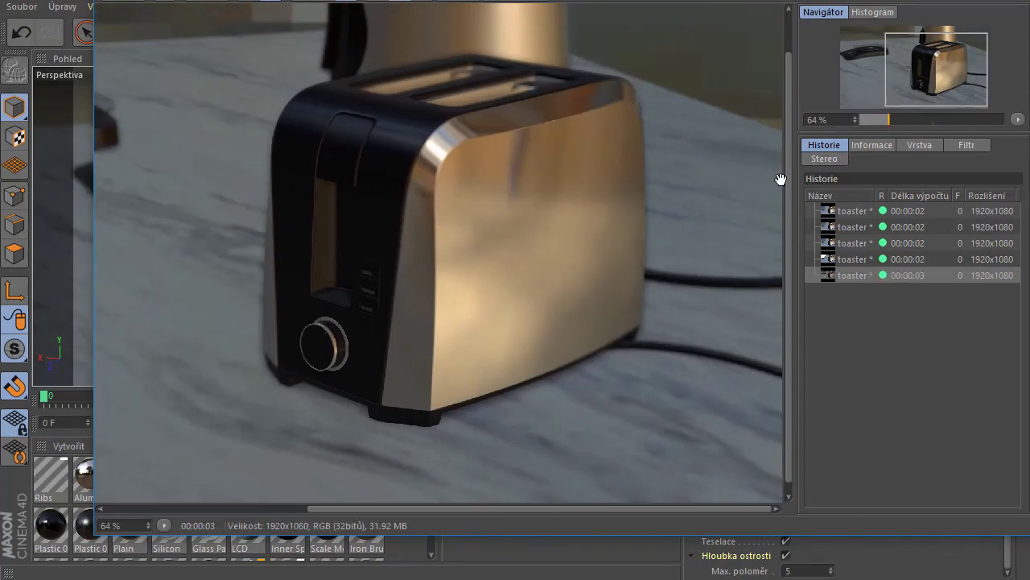
{"action": "scroll", "coordinate": [515, 218], "scroll_direction": "down", "scroll_amount": 3}
{"action": "scroll", "coordinate": [513, 202], "scroll_direction": "up", "scroll_amount": 2}
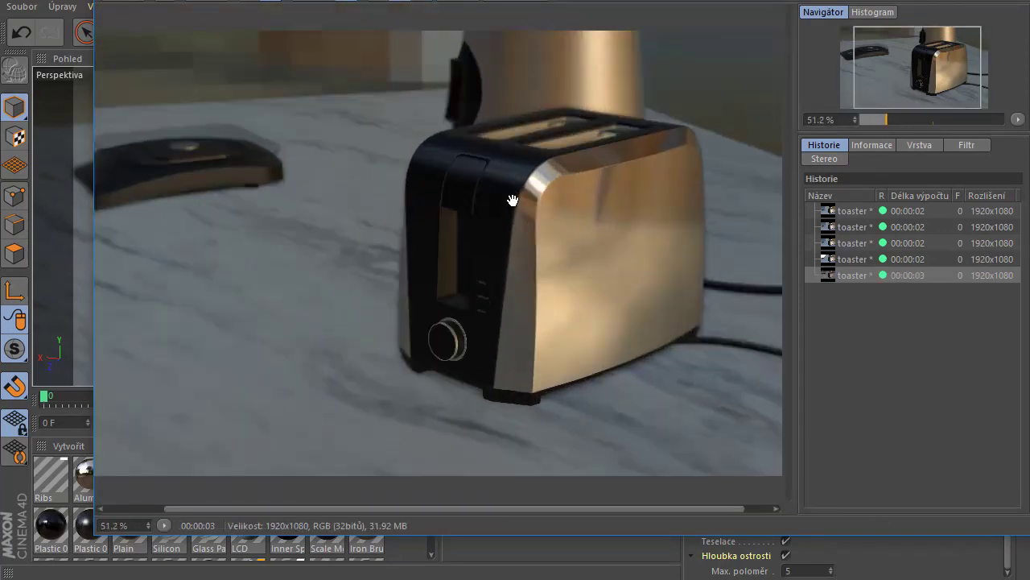
{"action": "scroll", "coordinate": [512, 201], "scroll_direction": "down", "scroll_amount": 1}
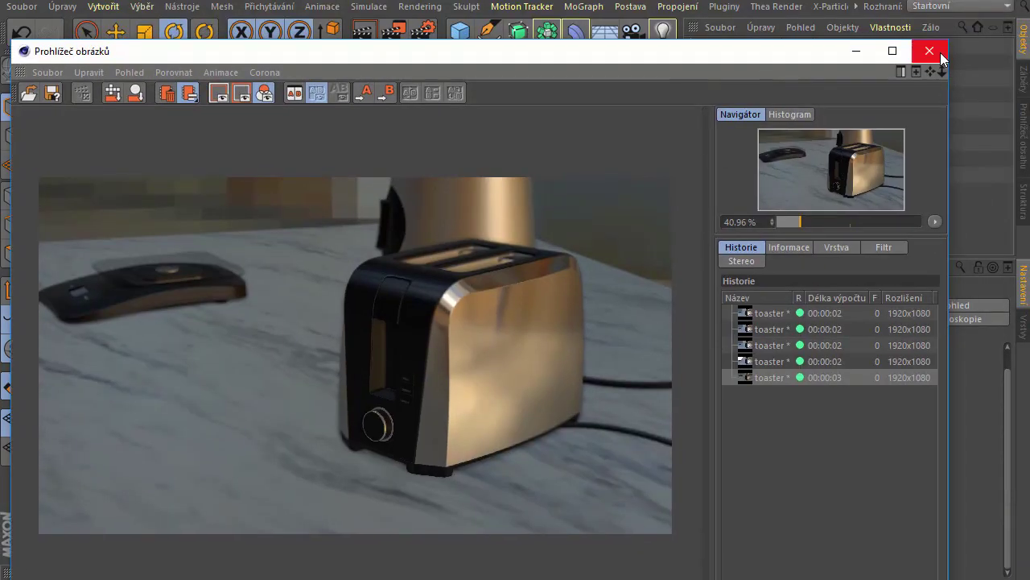
{"action": "left_click", "coordinate": [941, 53]}
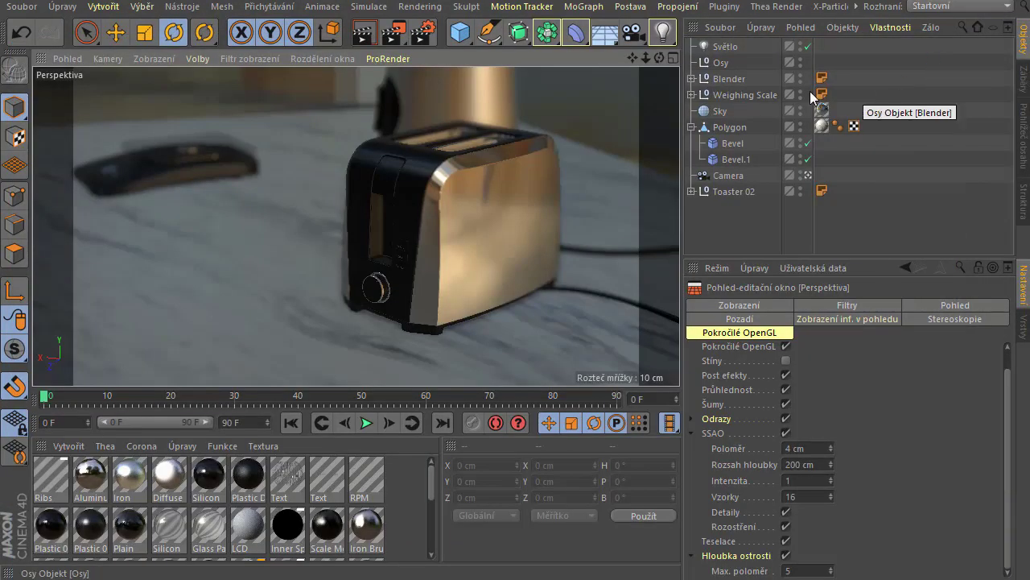
Step: Snap the Osy focus null onto the toaster's metal side at X -1.09, Y 11.159, Z 5.934 cm
{"action": "left_click", "coordinate": [116, 32]}
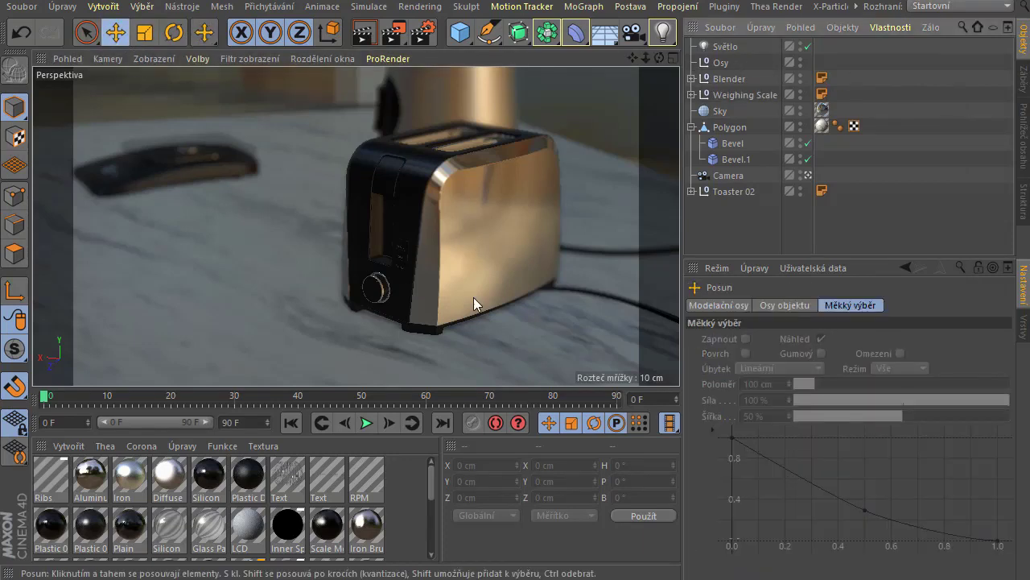
{"action": "left_click_drag", "start_coordinate": [474, 246], "coordinate": [450, 247]}
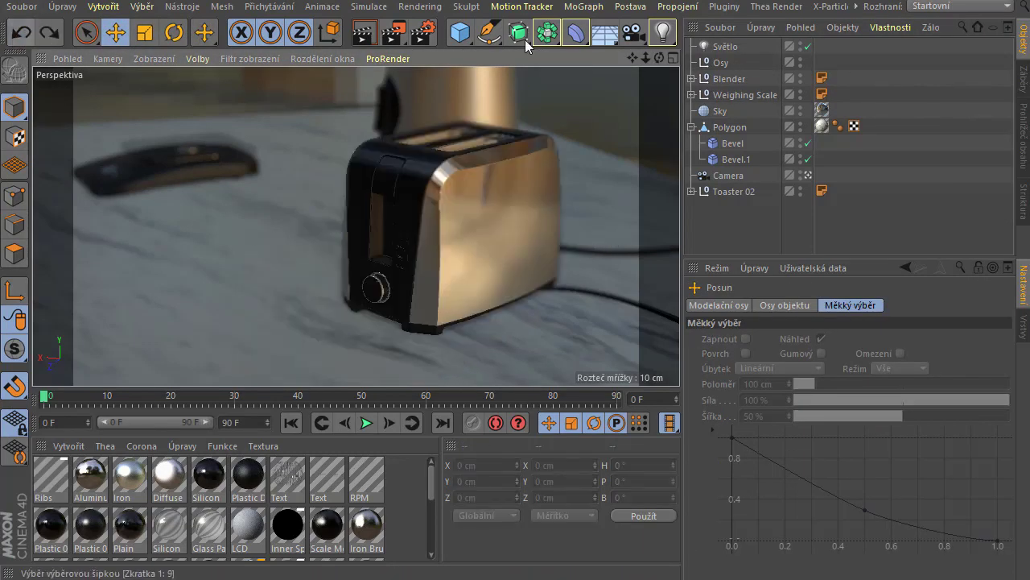
{"action": "left_click", "coordinate": [721, 65]}
{"action": "mouse_move", "coordinate": [562, 182]}
{"action": "left_mouse_down"}
{"action": "mouse_move", "coordinate": [435, 100]}
{"action": "mouse_move", "coordinate": [562, 311]}
{"action": "mouse_move", "coordinate": [488, 248]}
{"action": "left_mouse_up"}
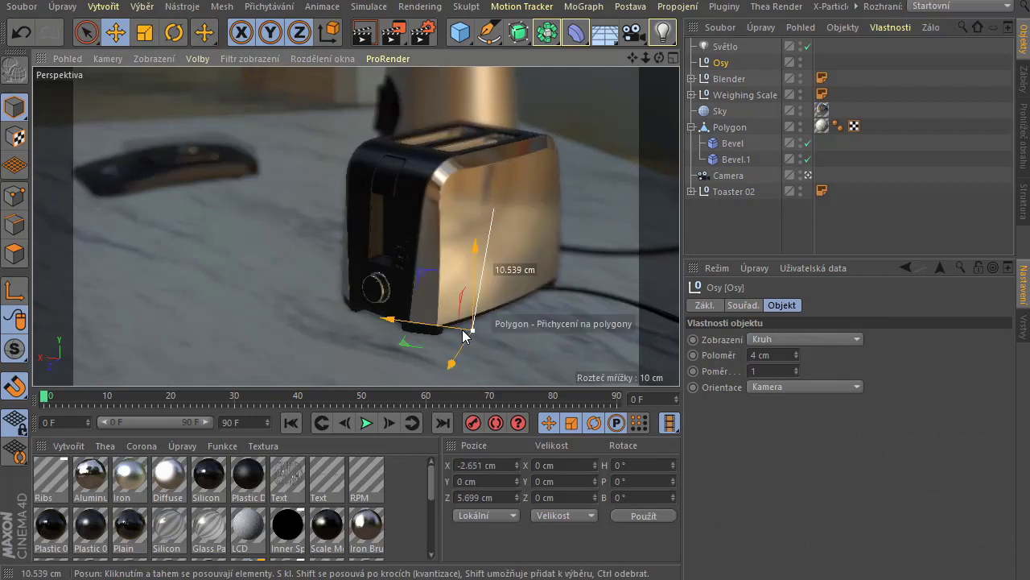
{"action": "left_click_drag", "start_coordinate": [488, 248], "coordinate": [456, 207]}
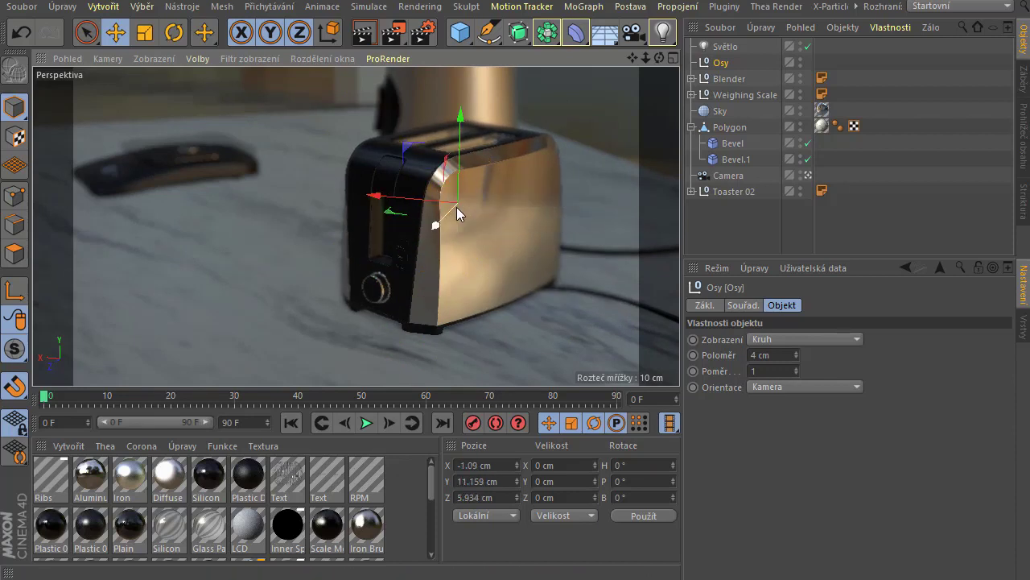